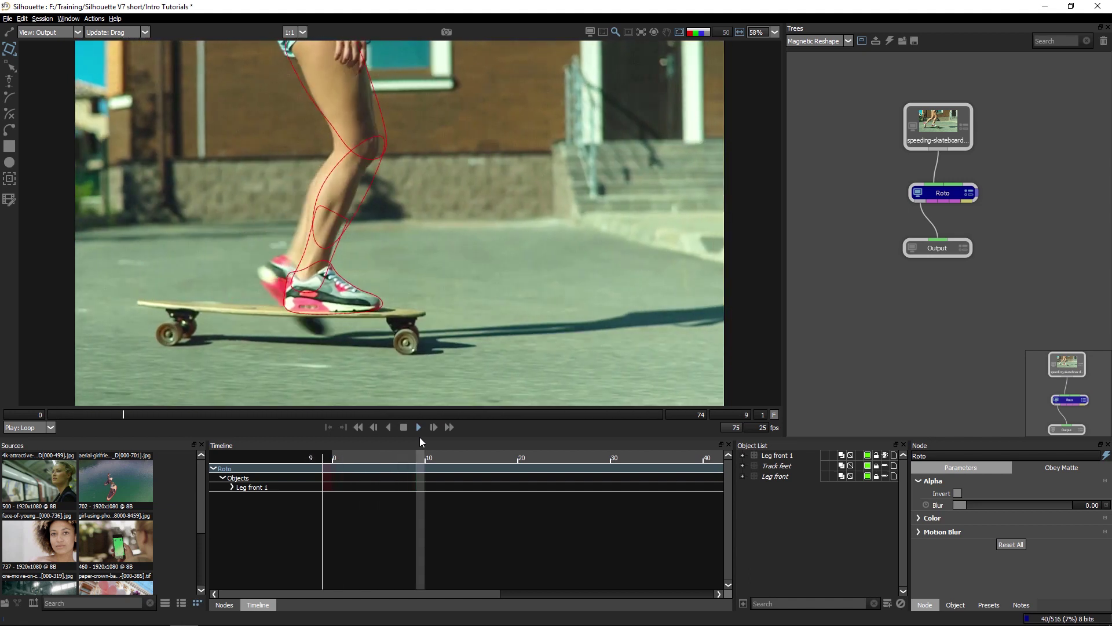
# - Return the clip to frame 0 and switch to a workspace layout with the Object List displayed
pyautogui.click(403, 428)
pyautogui.moveTo(382, 414); pyautogui.dragTo(16, 398)
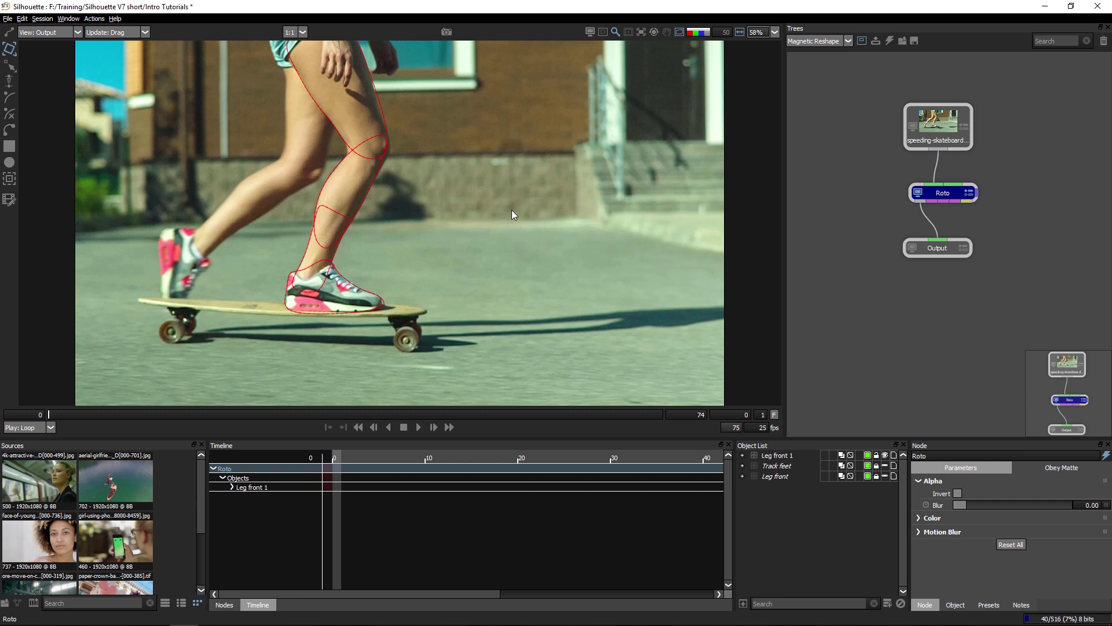
pyautogui.click(68, 19)
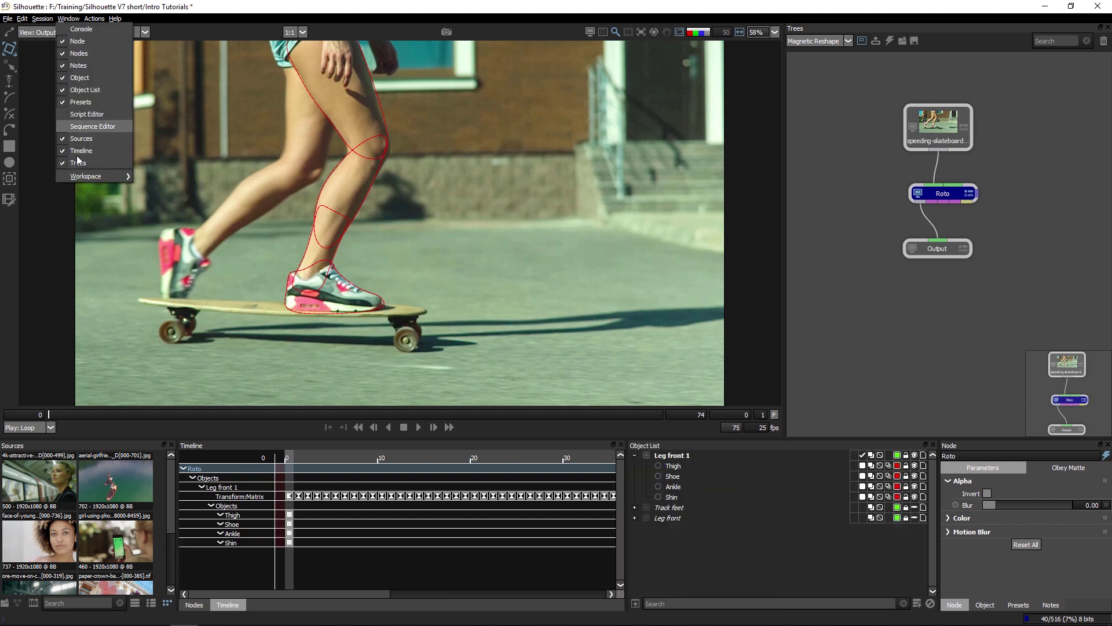
pyautogui.moveTo(87, 176)
pyautogui.click(168, 191)
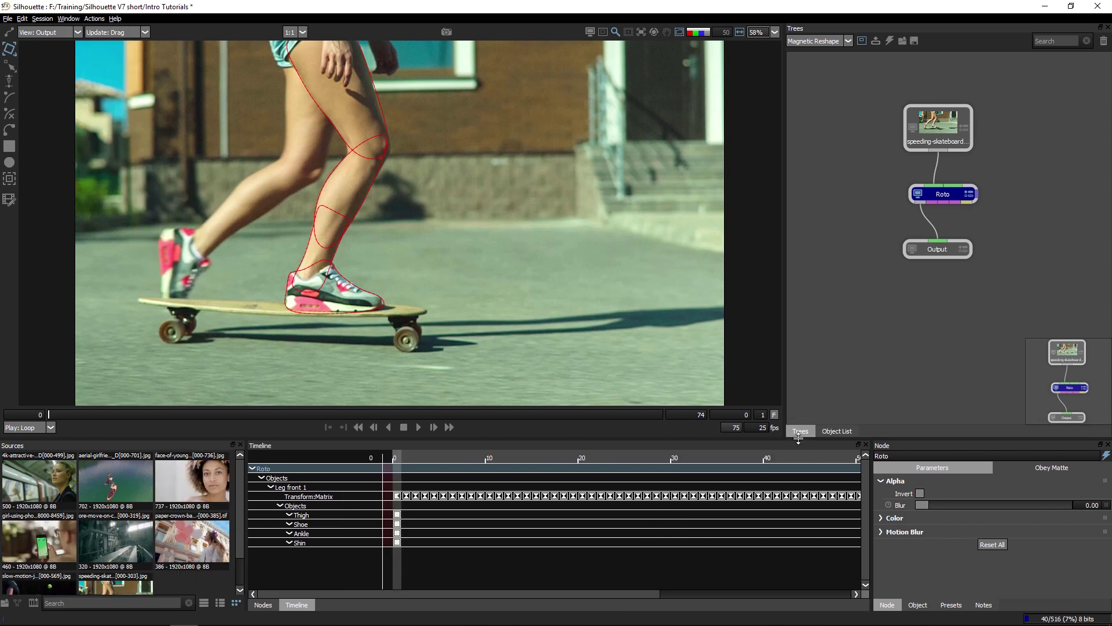
pyautogui.click(834, 431)
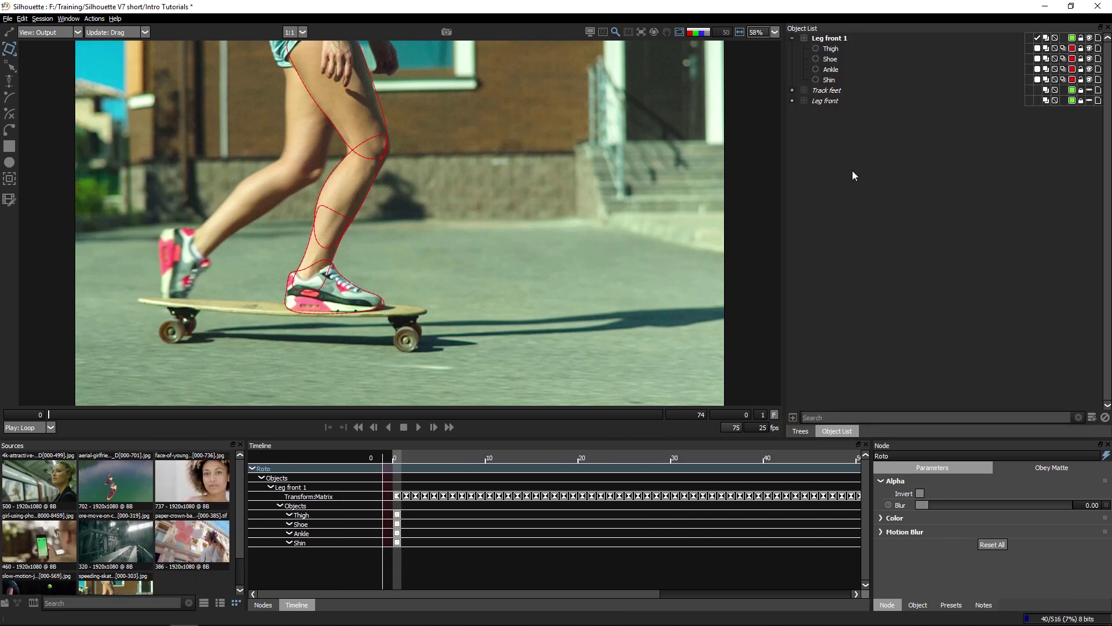
# - Inspect the Shoe, Ankle, Shin and Thigh shapes of the Leg front 1 layer one by one
pyautogui.click(833, 60)
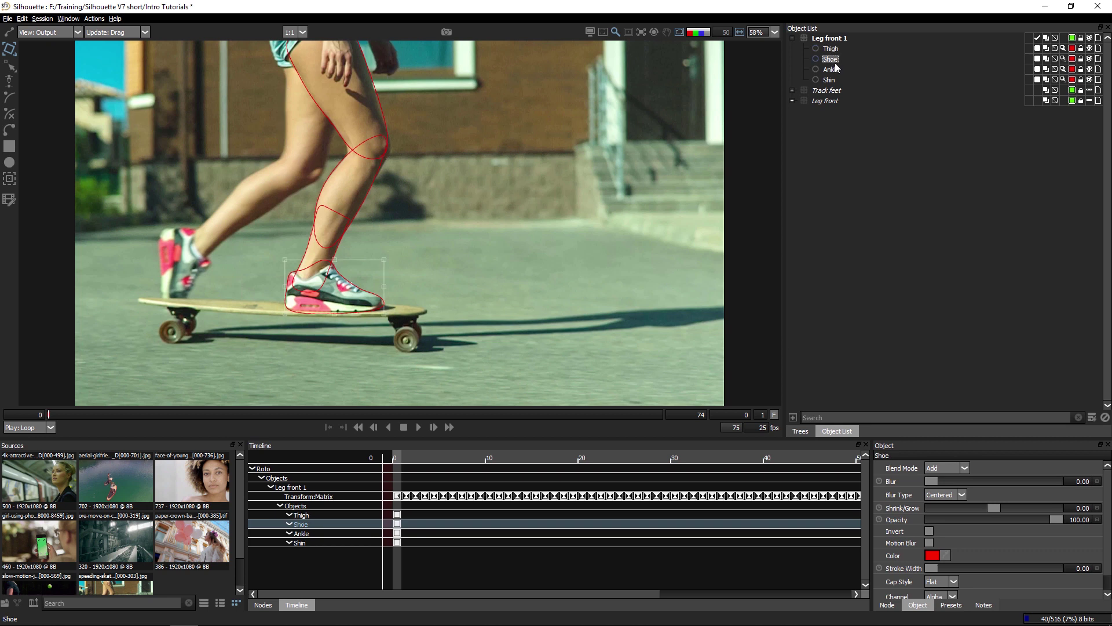
pyautogui.click(832, 70)
pyautogui.click(830, 80)
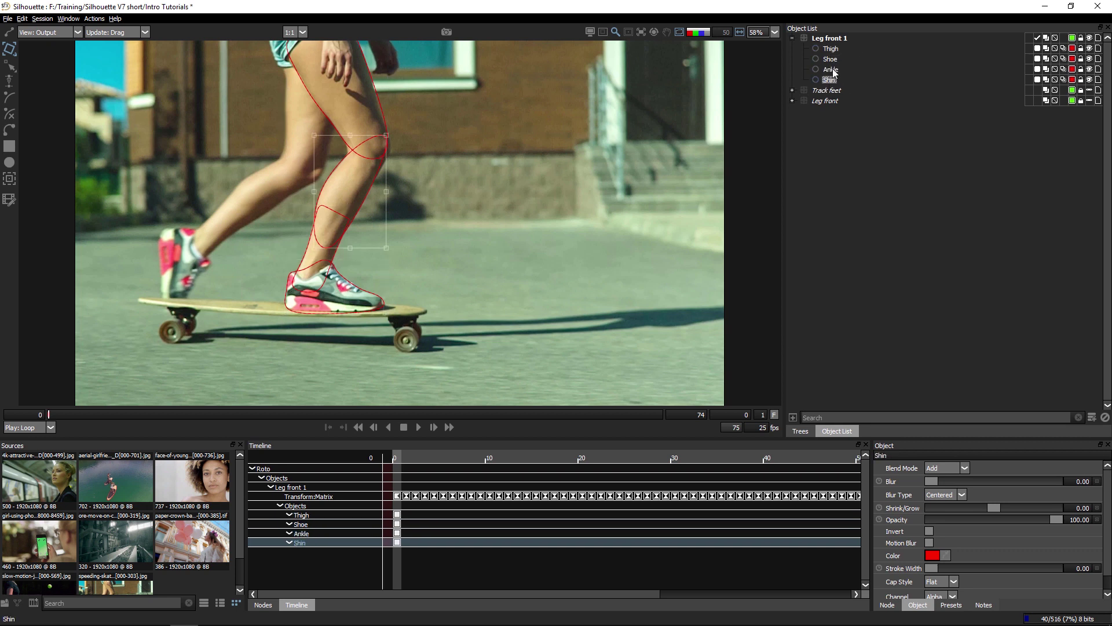
pyautogui.click(833, 69)
pyautogui.click(830, 49)
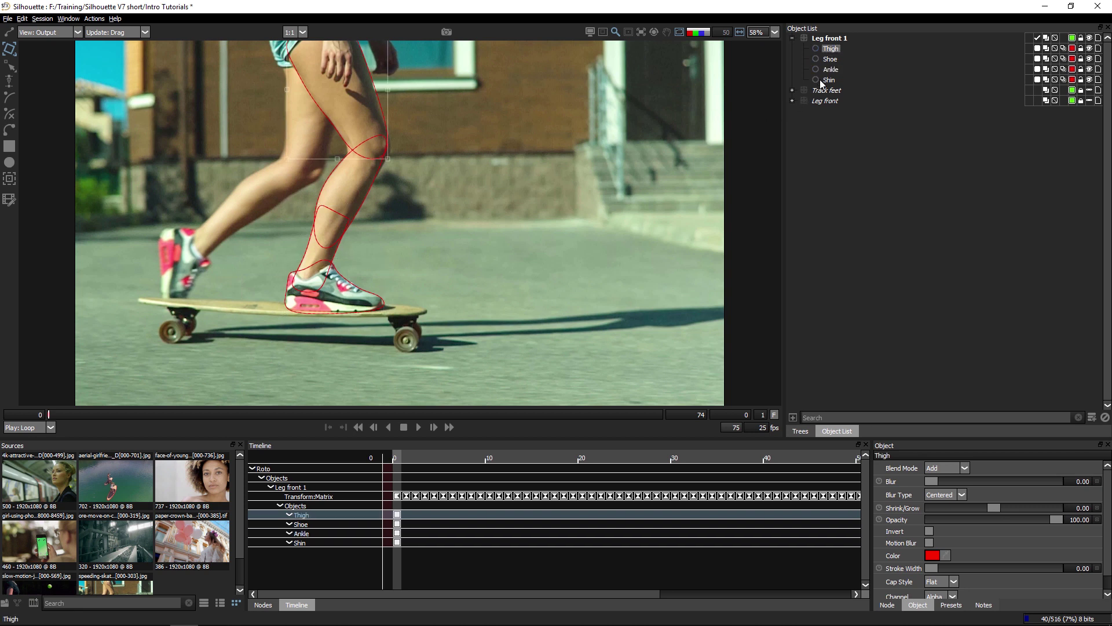
# - Play the clip to review the shapes' motion, and inspect the X-Spline in the Track feet layer
pyautogui.click(418, 427)
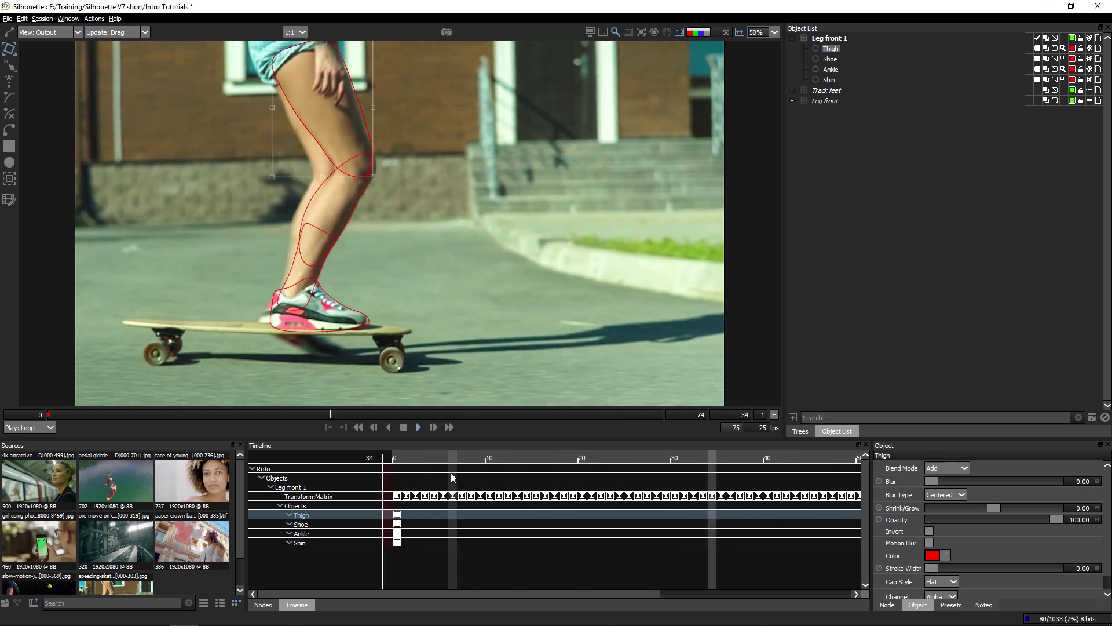
pyautogui.press('space')
pyautogui.click(792, 90)
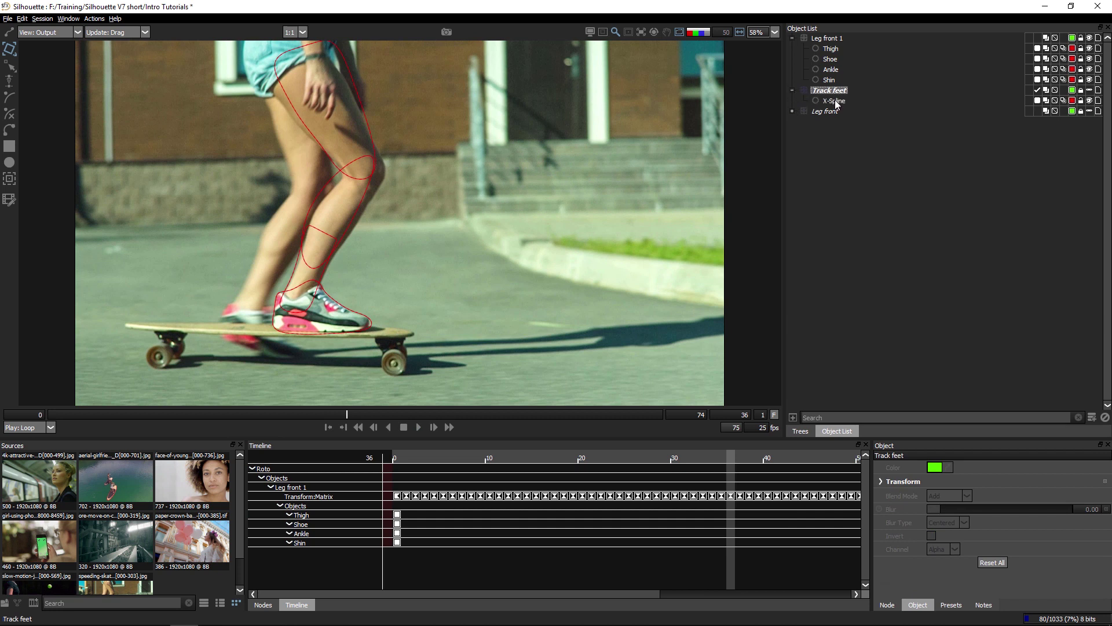
pyautogui.click(834, 101)
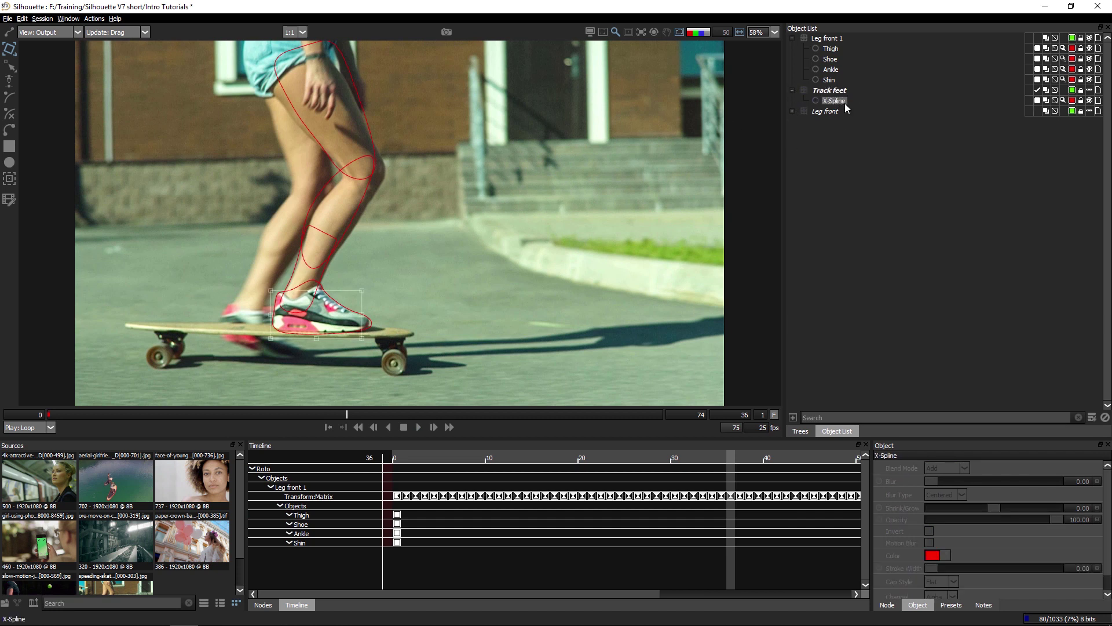
# - Stabilize the view on the Leg front 1 layer from frame 0 and scrub the clip to check it
pyautogui.click(834, 39)
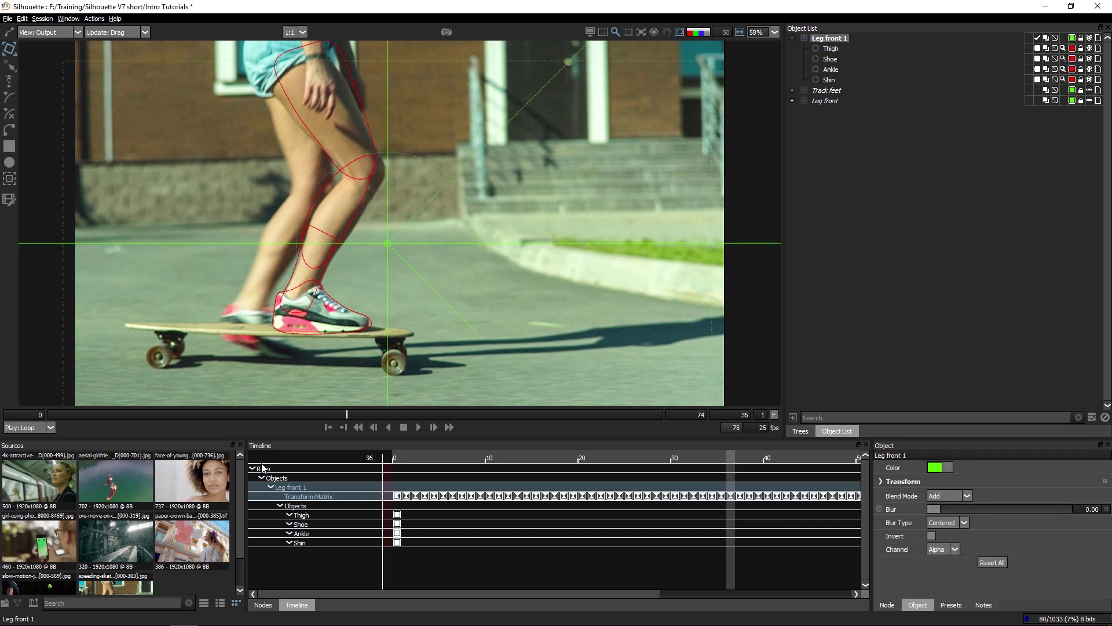
pyautogui.moveTo(381, 413); pyautogui.dragTo(409, 419)
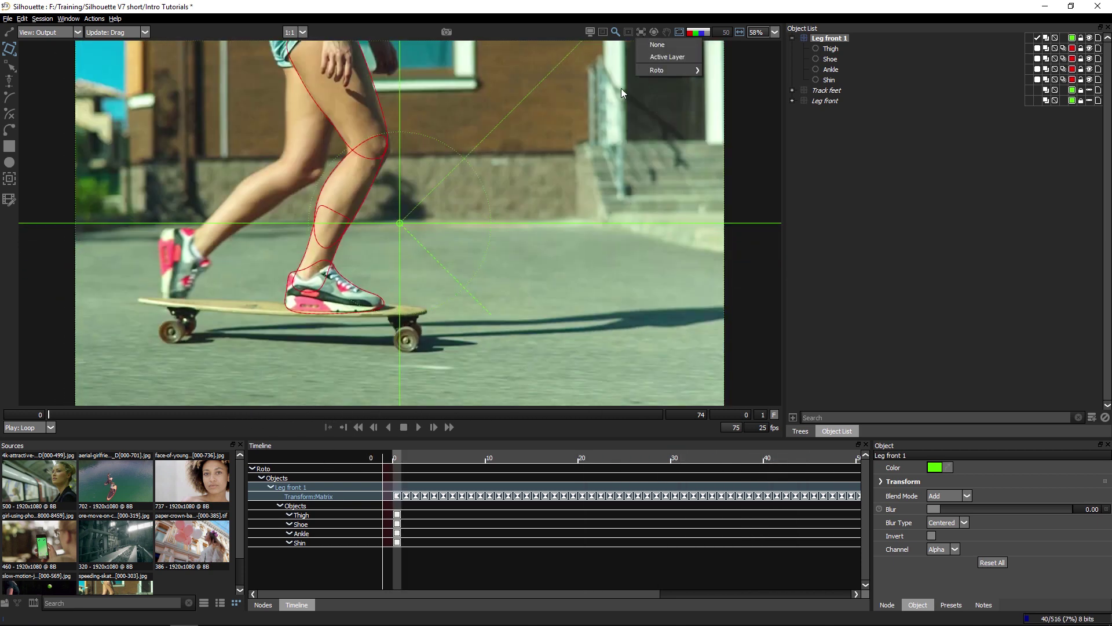
pyautogui.moveTo(667, 72)
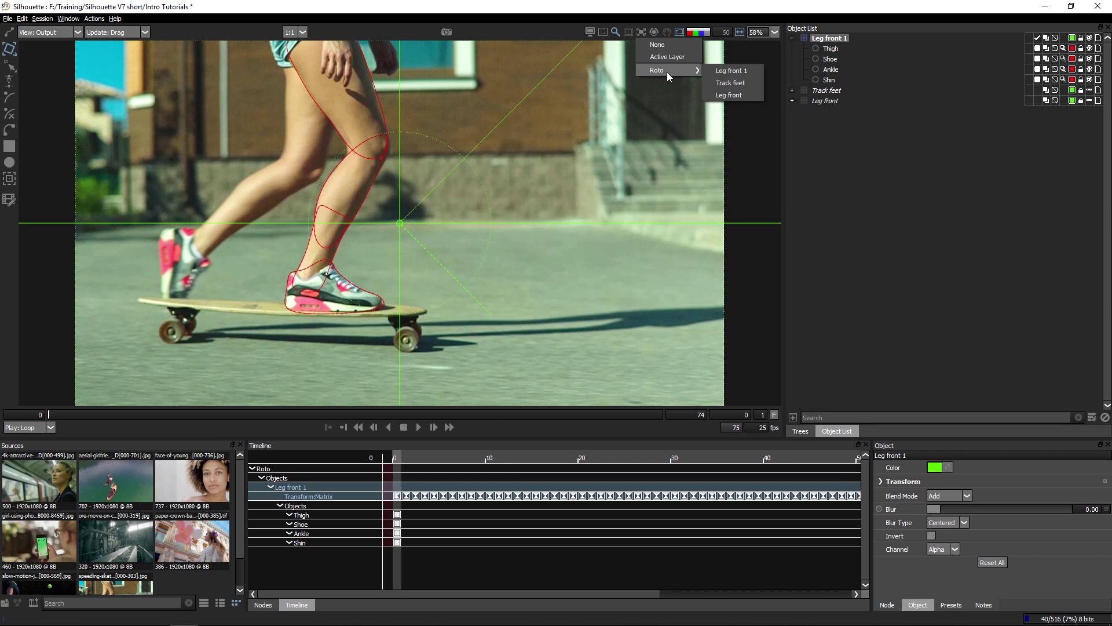
pyautogui.click(745, 71)
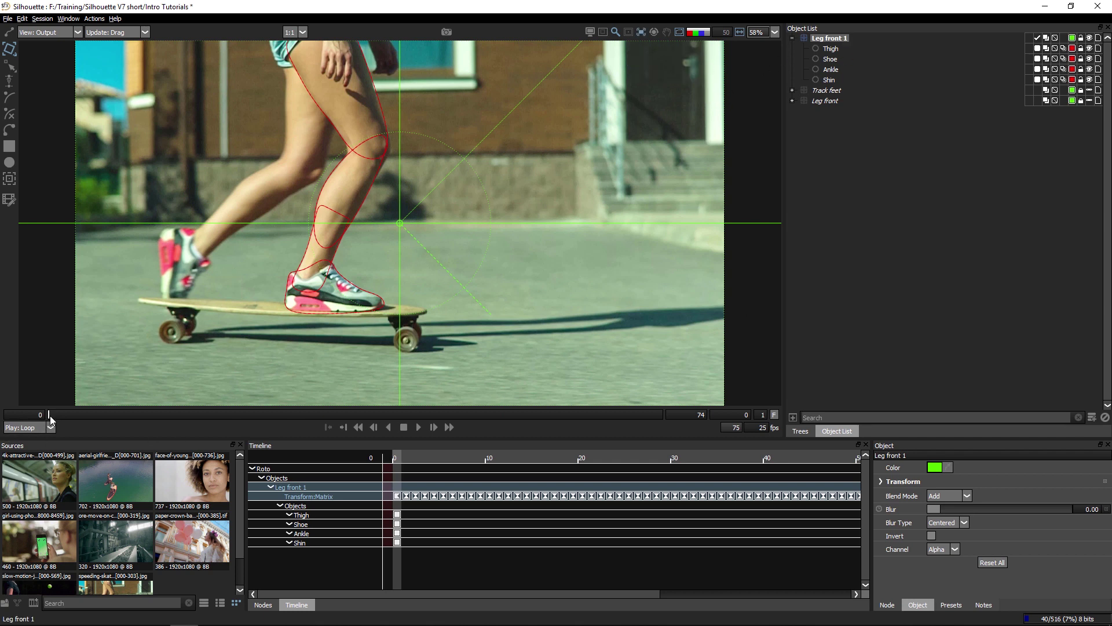
pyautogui.moveTo(50, 416); pyautogui.dragTo(30, 428)
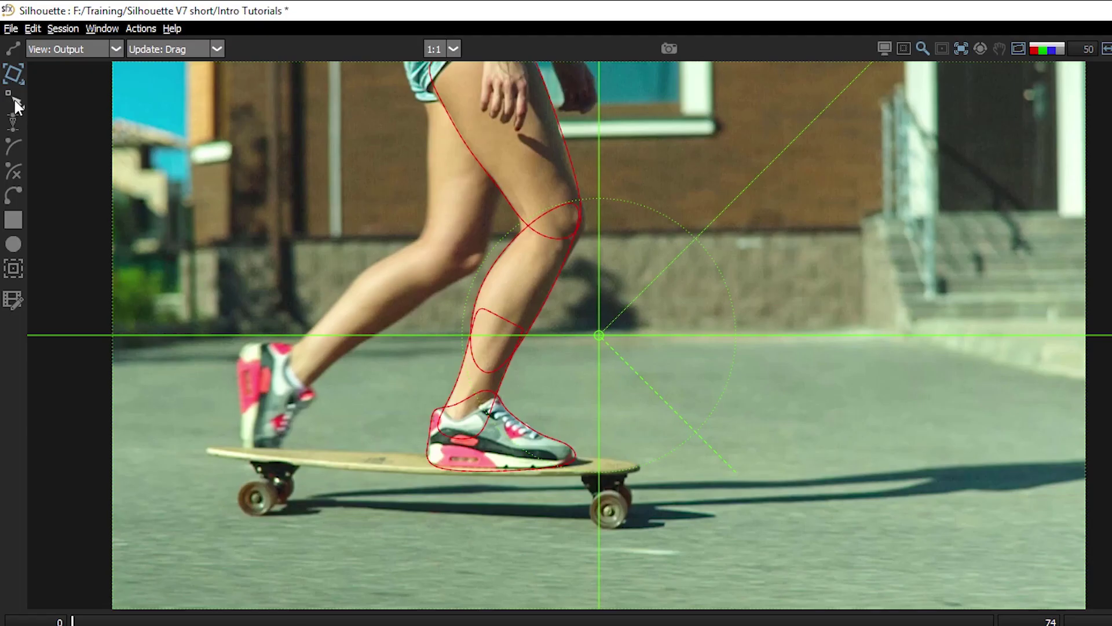
# - Activate Magnetic Reshape, select the Shoe, Ankle and Shin shapes together, and hide the Thigh shape
pyautogui.click(15, 101)
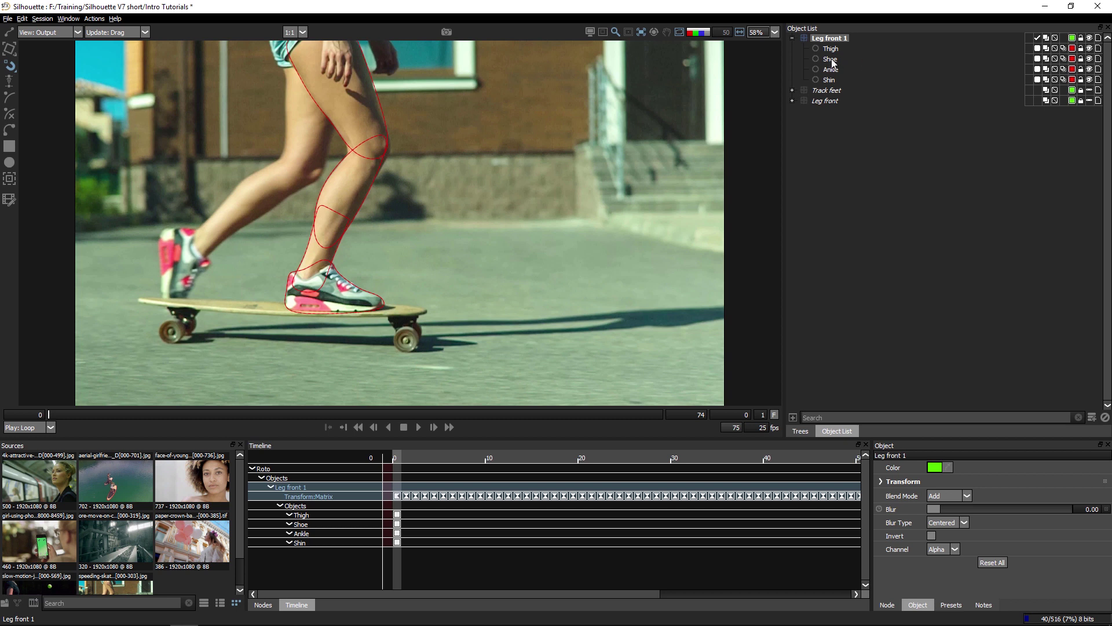
pyautogui.click(831, 60)
pyautogui.keyDown('shift'); pyautogui.click(832, 70); pyautogui.keyUp('shift')
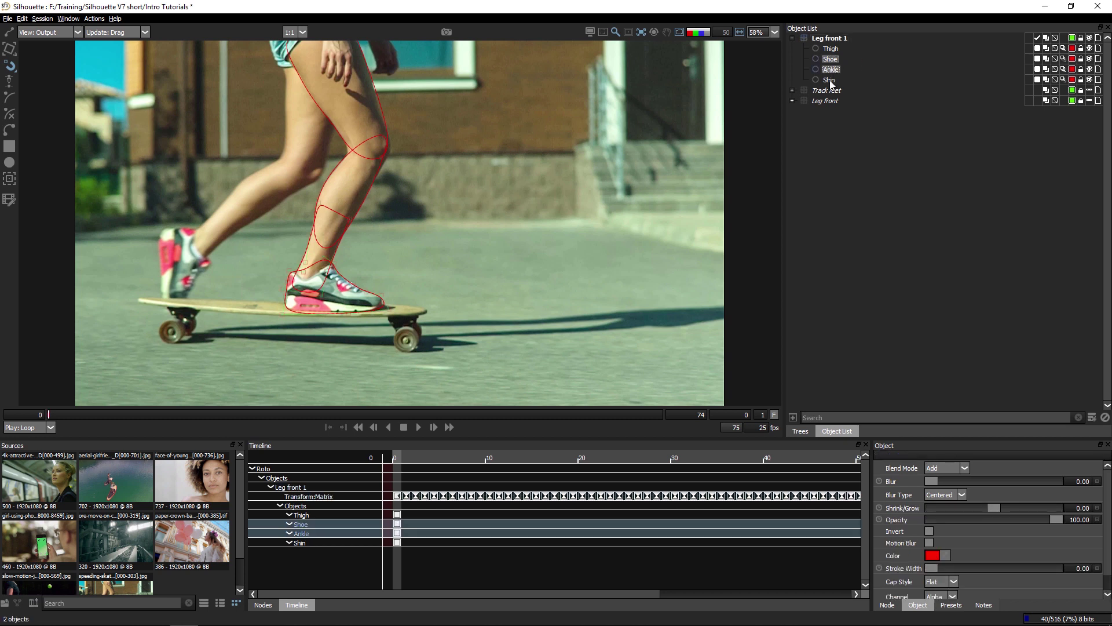
pyautogui.keyDown('shift'); pyautogui.click(830, 80); pyautogui.keyUp('shift')
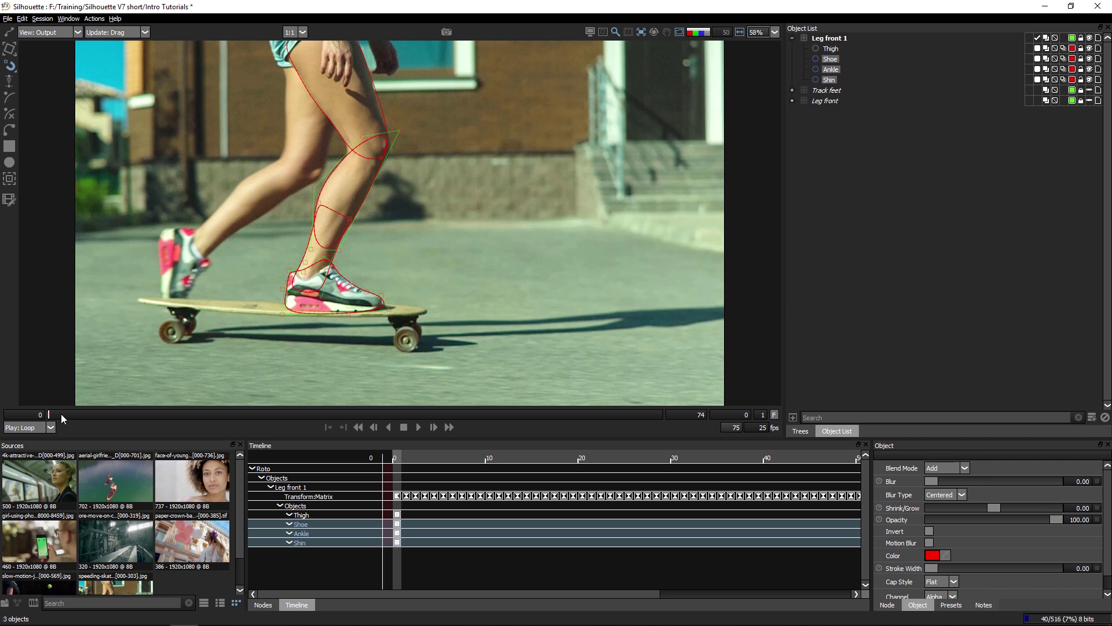
pyautogui.click(1090, 49)
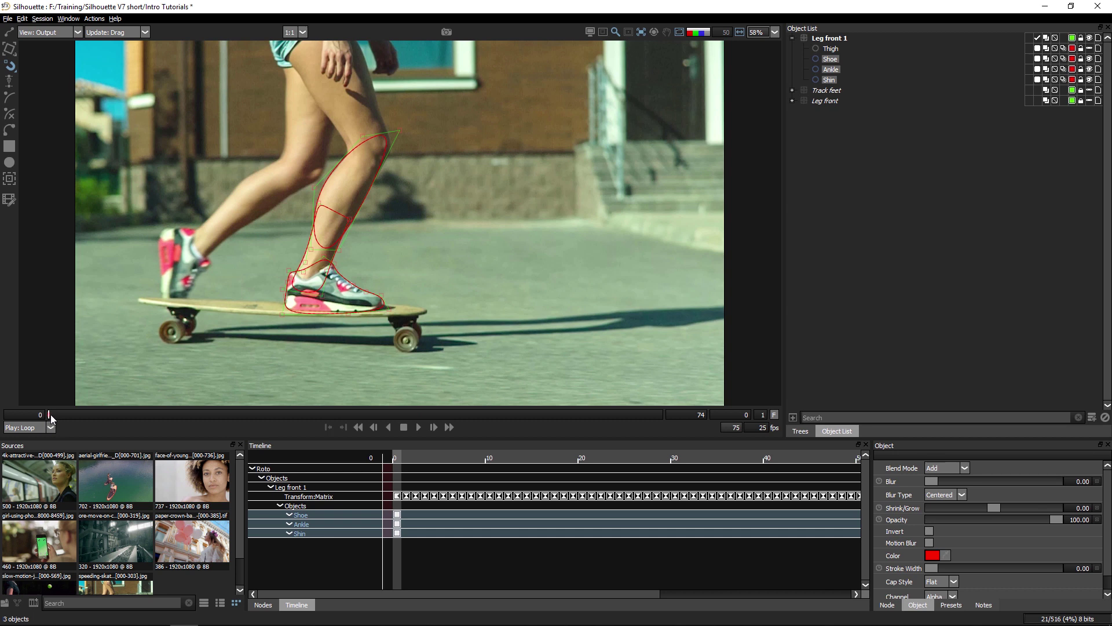
# - At frame 16, magnetically reshape the Shoe, Ankle and Shin shapes to fit the lower leg and shoe
pyautogui.moveTo(50, 415); pyautogui.dragTo(181, 412)
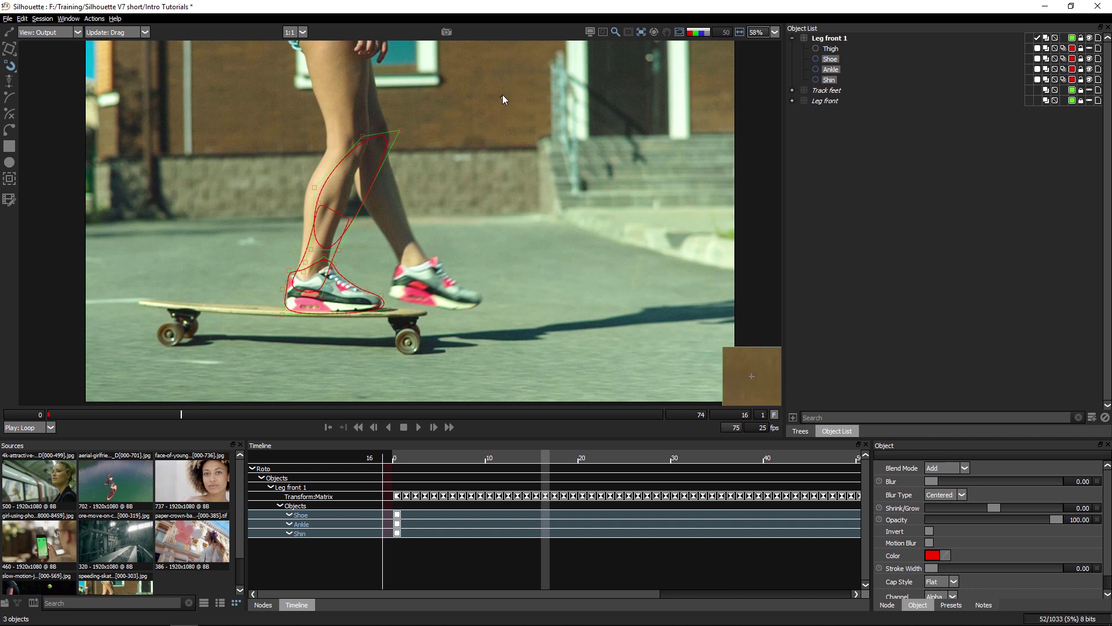
pyautogui.moveTo(502, 99); pyautogui.dragTo(206, 391)
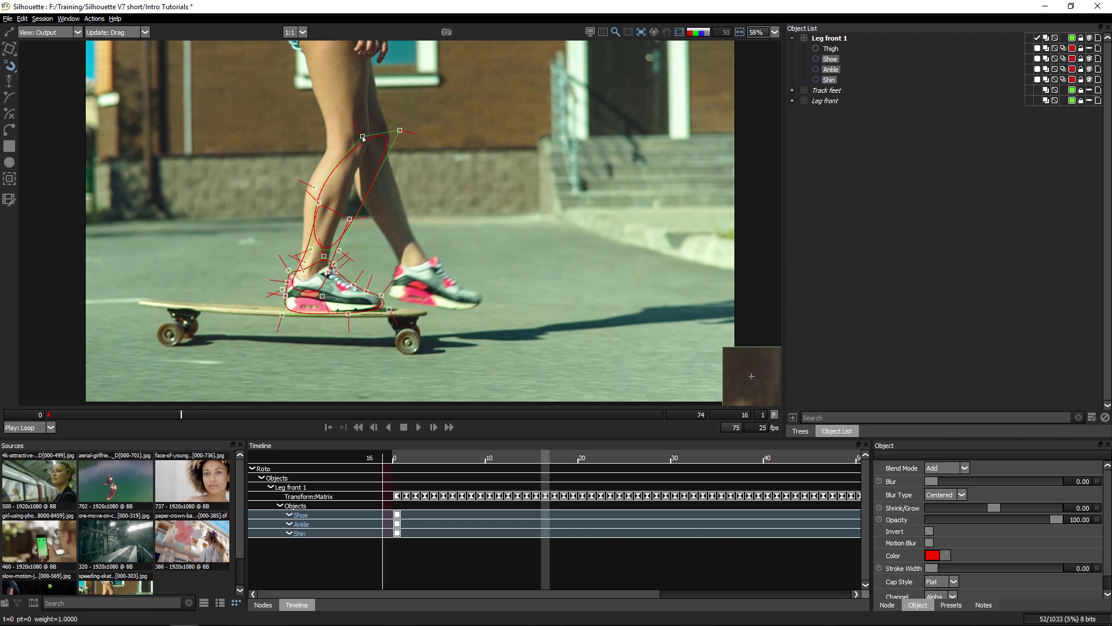
pyautogui.moveTo(363, 138)
pyautogui.mouseDown()
pyautogui.moveTo(328, 139)
pyautogui.moveTo(472, 152)
pyautogui.moveTo(238, 143)
pyautogui.moveTo(330, 146)
pyautogui.moveTo(268, 141)
pyautogui.moveTo(372, 133)
pyautogui.mouseUp()
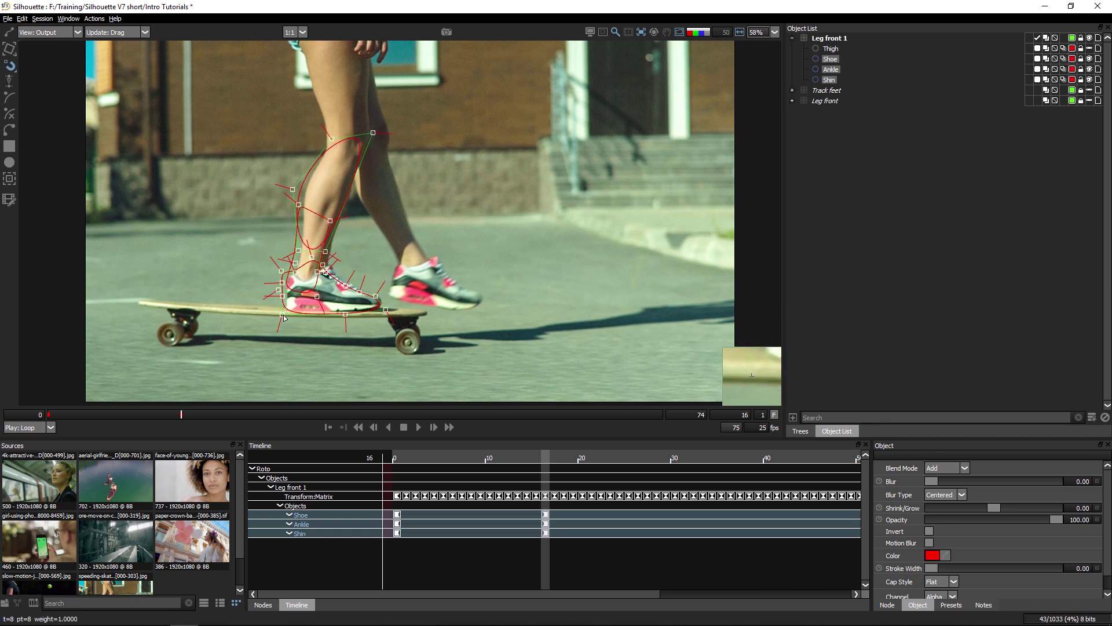
pyautogui.moveTo(283, 314); pyautogui.dragTo(294, 317)
pyautogui.moveTo(373, 132); pyautogui.dragTo(291, 186)
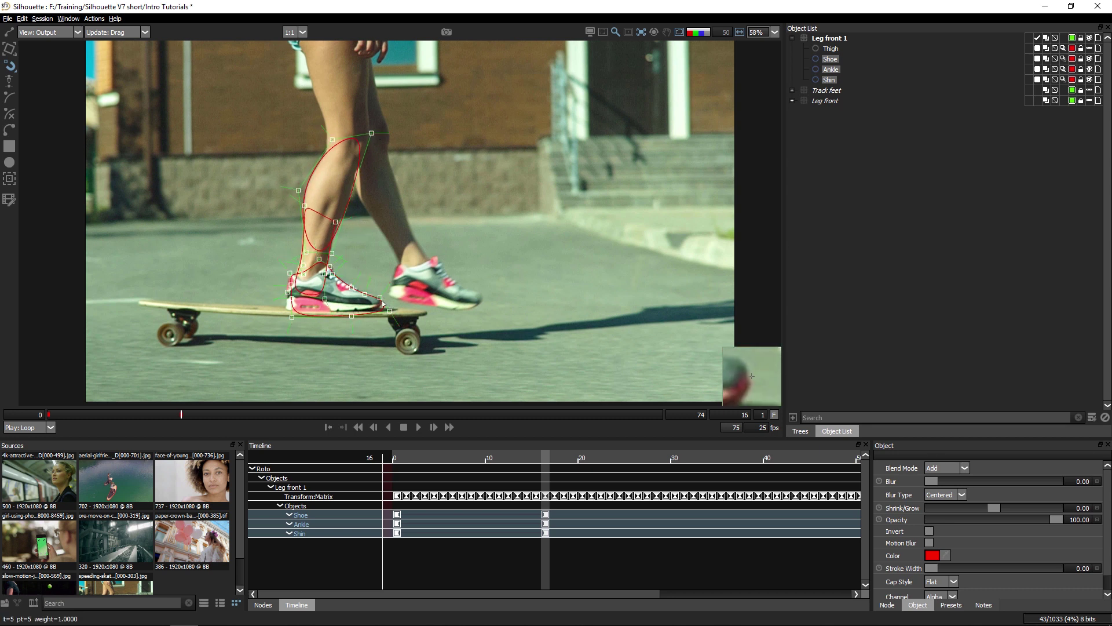
pyautogui.moveTo(381, 300); pyautogui.dragTo(380, 298)
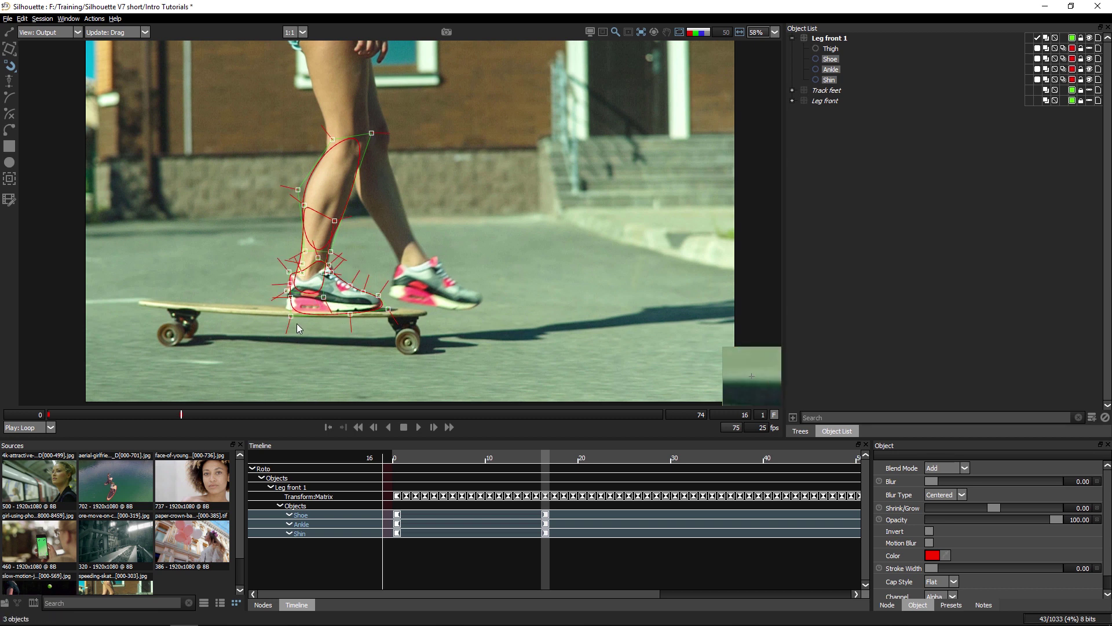
# - Correct the heel points of the Shoe shape at frame 16 with the standard Reshape tool and check an earlier frame
pyautogui.click(316, 338)
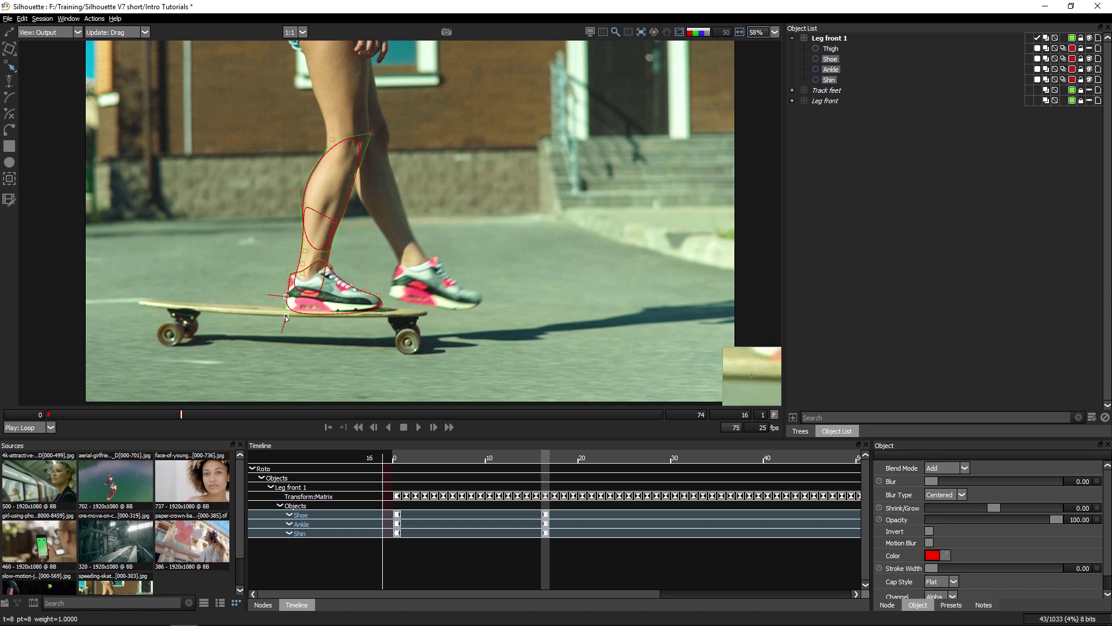
pyautogui.click(284, 307)
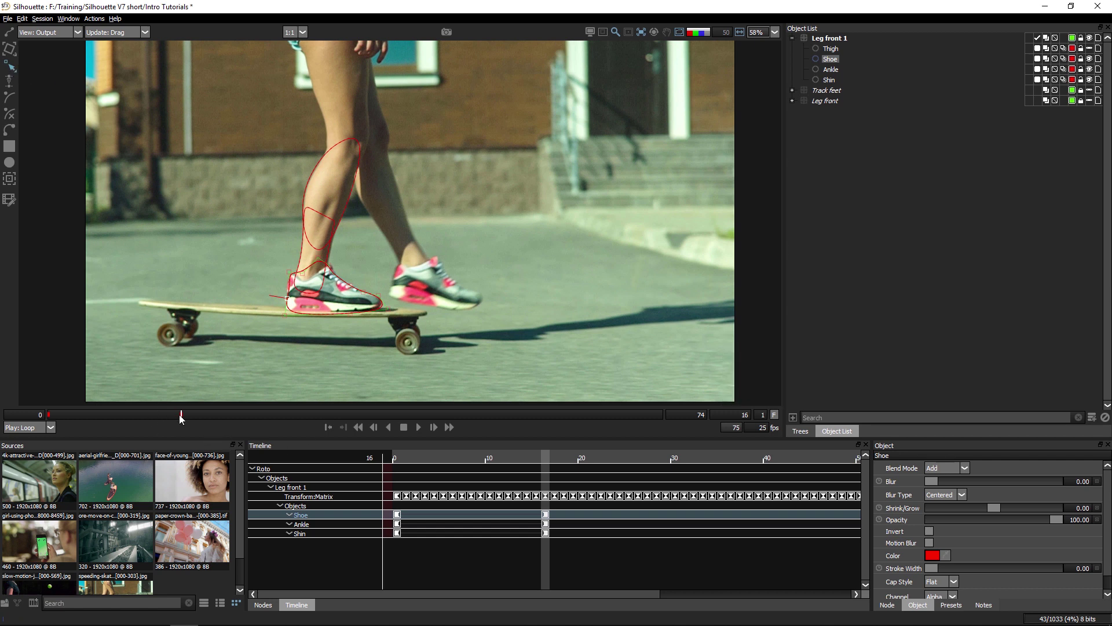
pyautogui.click(114, 416)
# - At frame 24, select the Shoe, Ankle and Shin shapes and magnetically reshape them to match the leg
pyautogui.moveTo(112, 417); pyautogui.dragTo(247, 416)
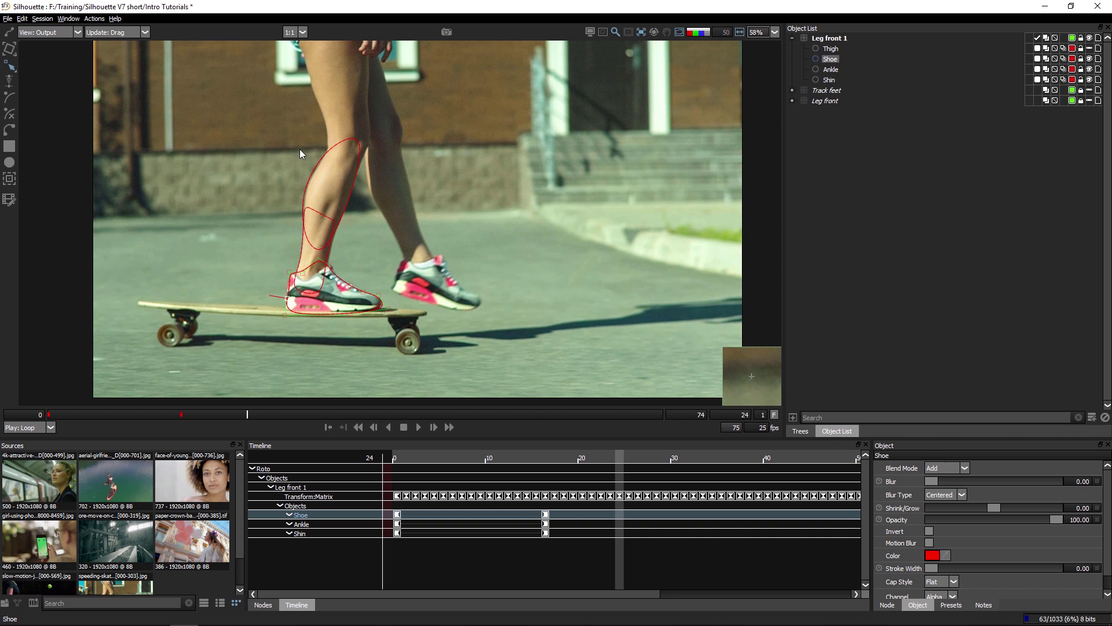
pyautogui.press('m')
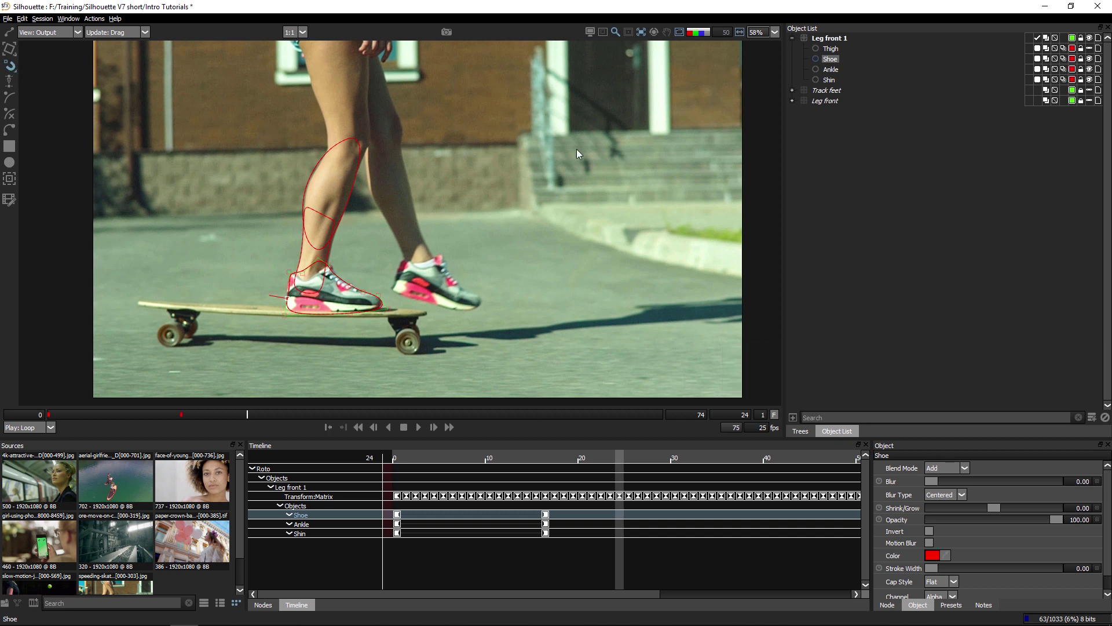
pyautogui.keyDown('shift'); pyautogui.click(829, 79); pyautogui.keyUp('shift')
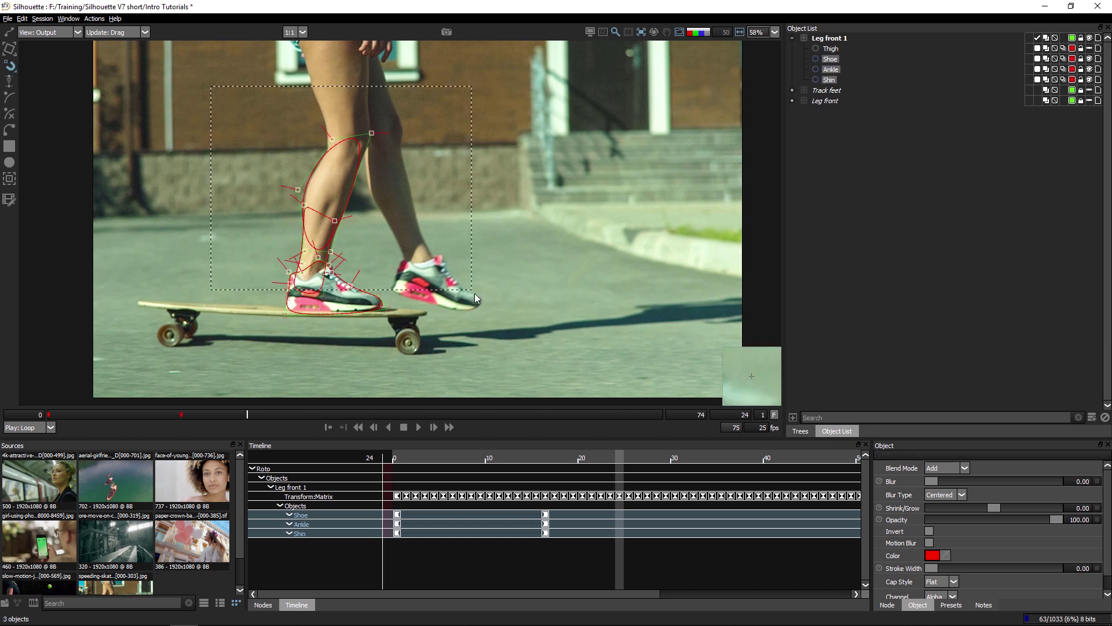
pyautogui.moveTo(477, 300); pyautogui.dragTo(481, 301)
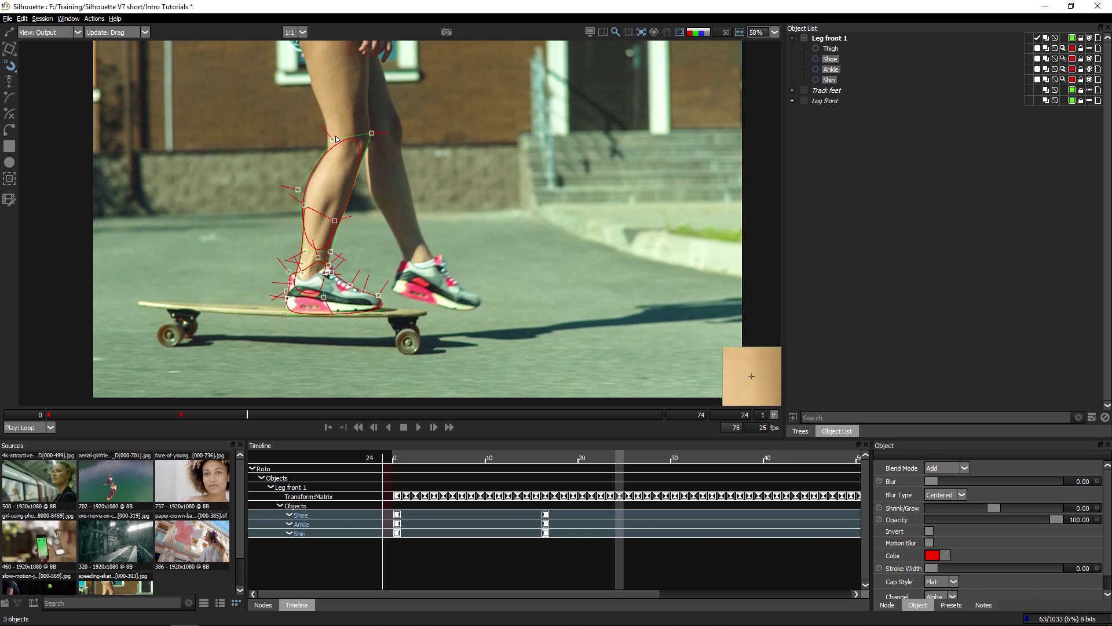
pyautogui.moveTo(334, 141); pyautogui.dragTo(334, 142)
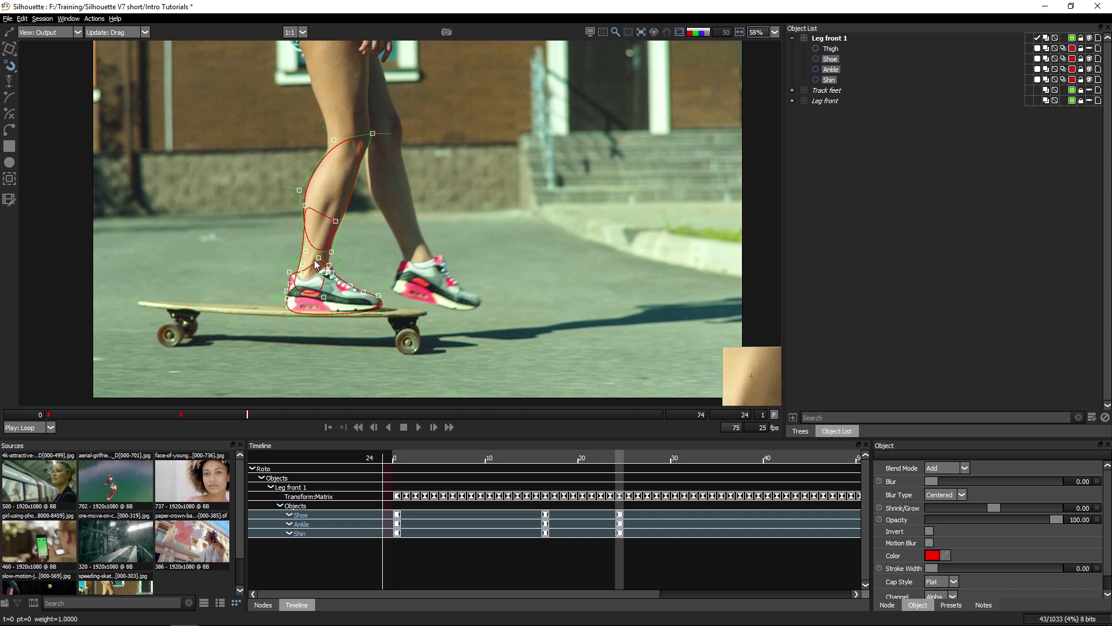
pyautogui.click(278, 319)
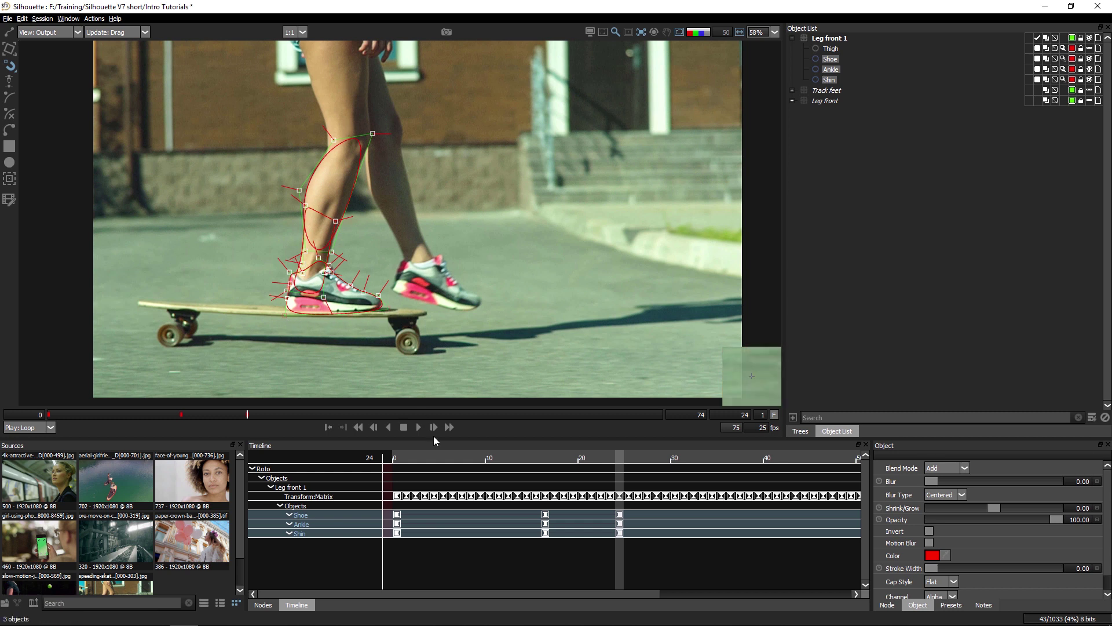
# - At frame 37, magnetically reshape the Shoe, Ankle and Shin shapes to follow the bent knee and shoe
pyautogui.moveTo(250, 416); pyautogui.dragTo(355, 418)
pyautogui.moveTo(362, 151); pyautogui.dragTo(388, 159)
pyautogui.click(347, 278)
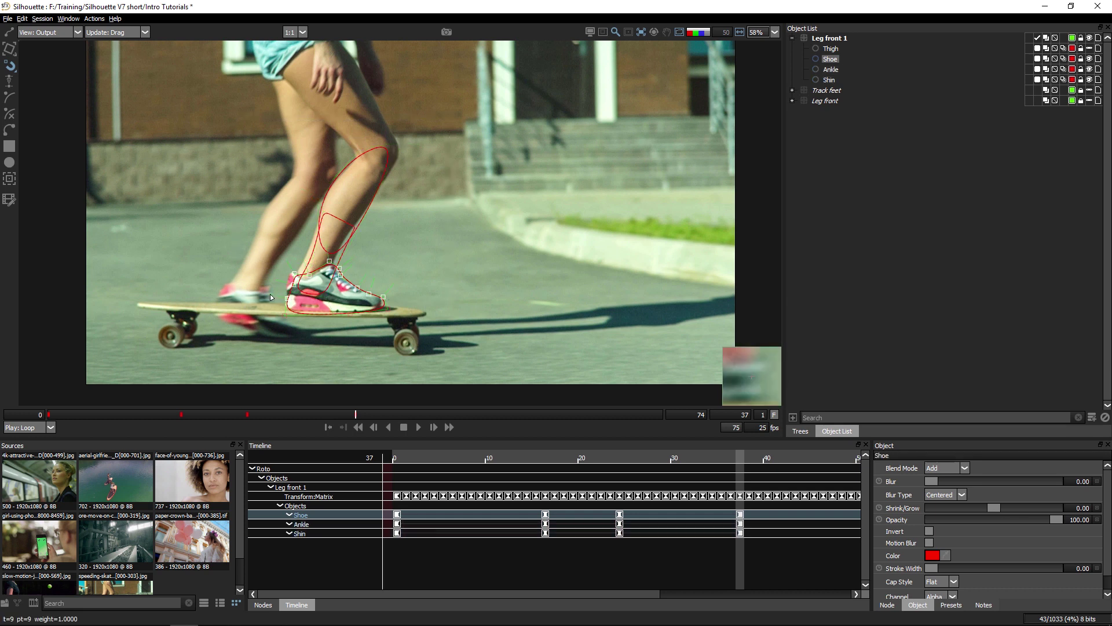
pyautogui.hotkey('ctrl', 'a')
pyautogui.moveTo(286, 302); pyautogui.dragTo(303, 272)
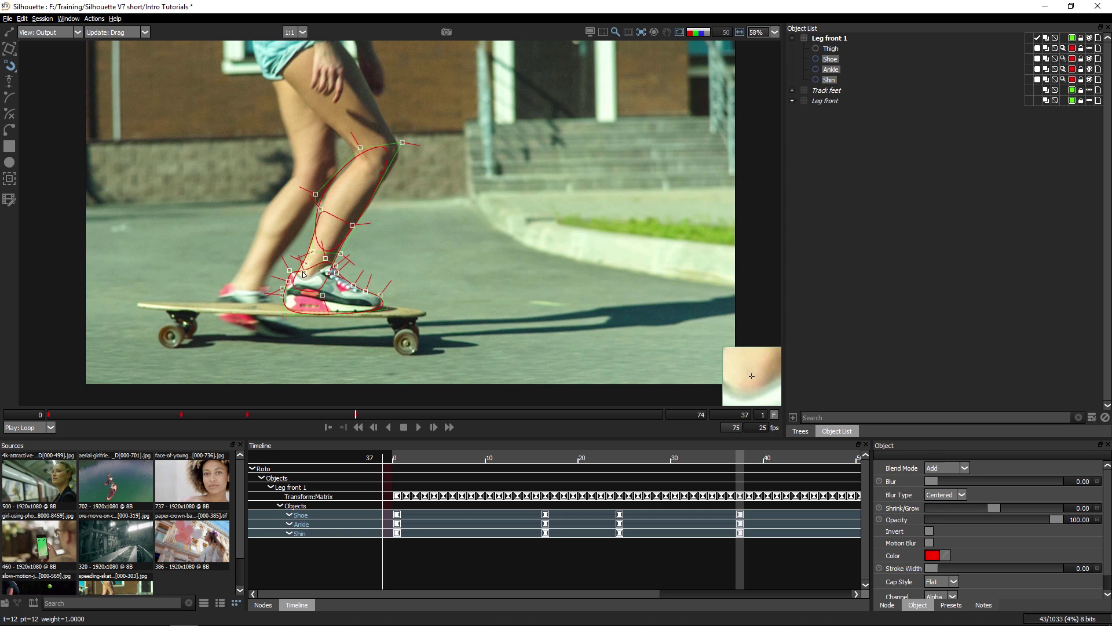
pyautogui.moveTo(402, 143); pyautogui.dragTo(405, 145)
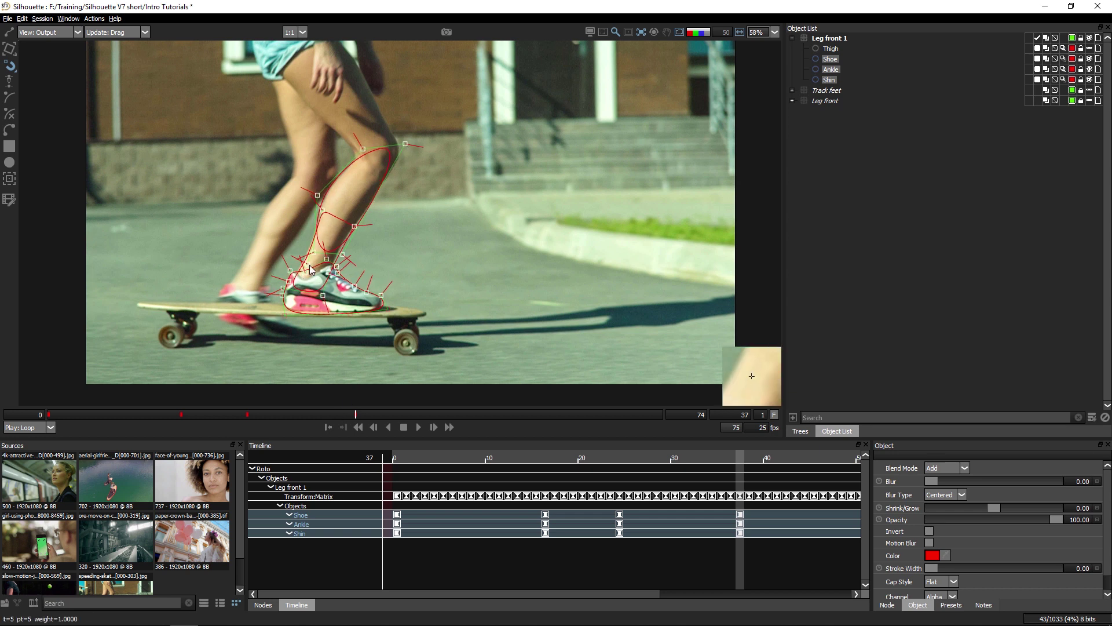
# - Magnetically reshape the Shoe, Ankle and Shin shapes to fit the front leg at frames 37, 45 and 54
pyautogui.moveTo(311, 270); pyautogui.dragTo(310, 268)
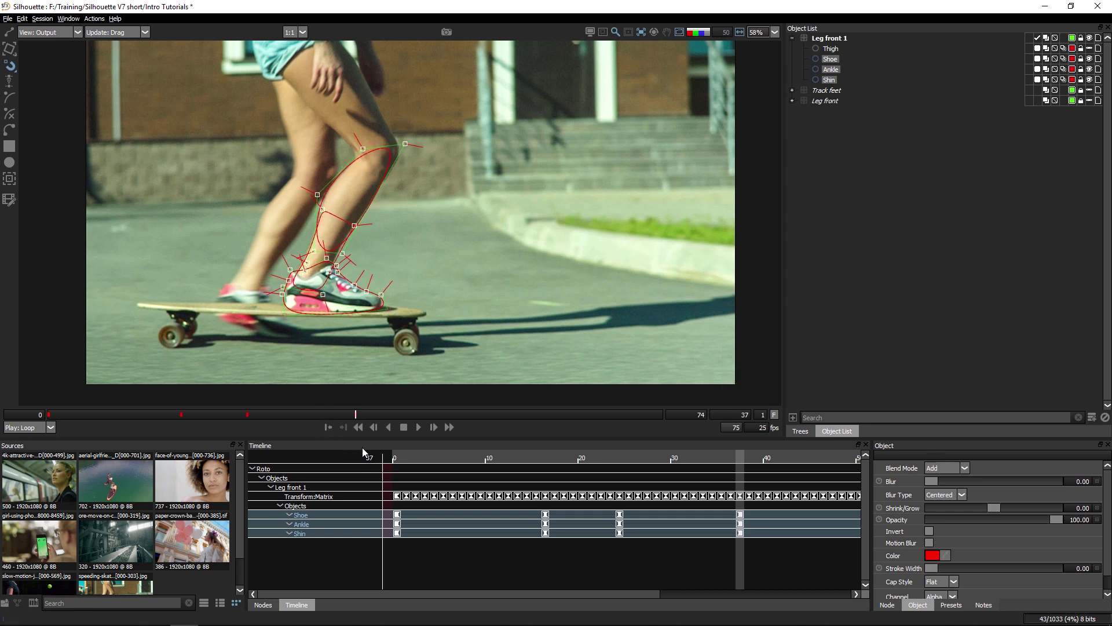
pyautogui.moveTo(355, 415); pyautogui.dragTo(421, 413)
pyautogui.moveTo(335, 264); pyautogui.dragTo(339, 267)
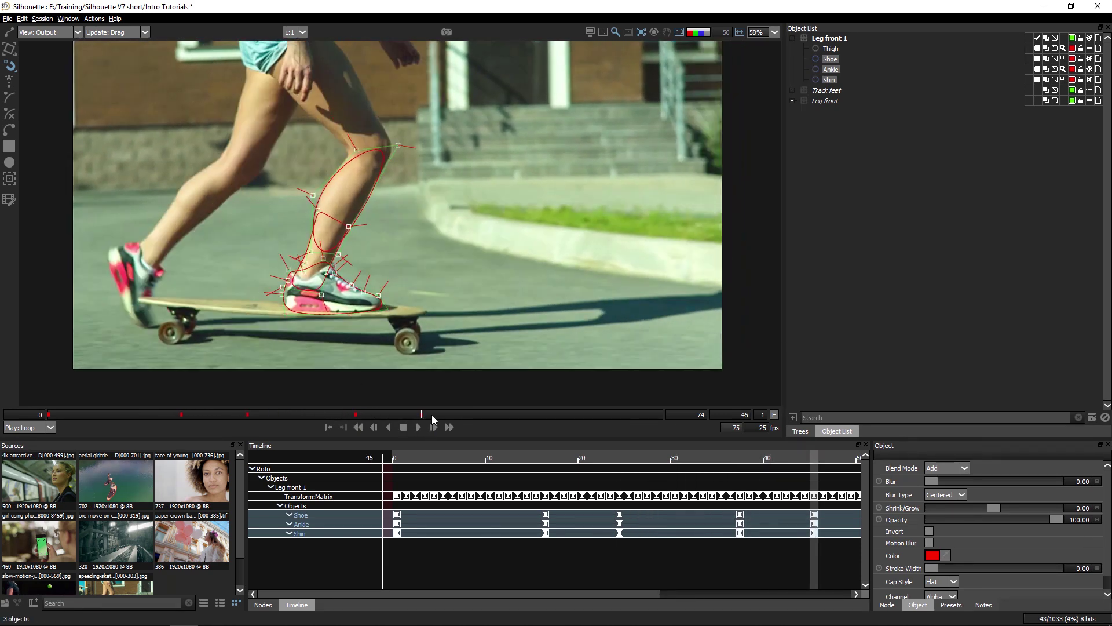
pyautogui.moveTo(432, 415); pyautogui.dragTo(496, 422)
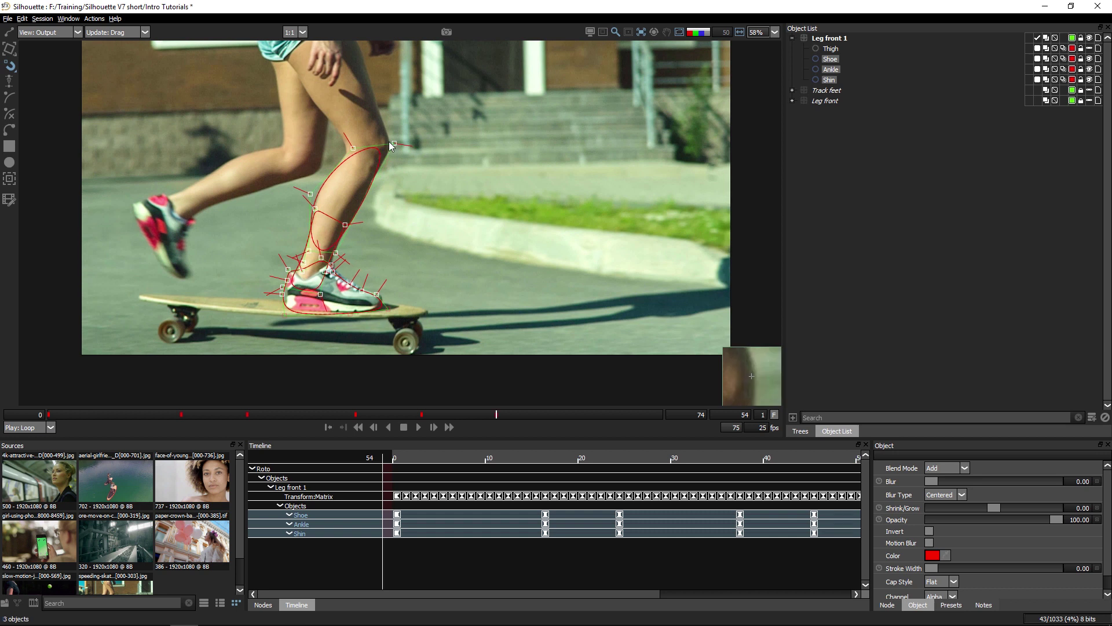
# - At frame 67, magnetically reshape the Shin and Ankle outlines to match the straightened lower leg and knee
pyautogui.moveTo(496, 415); pyautogui.dragTo(604, 415)
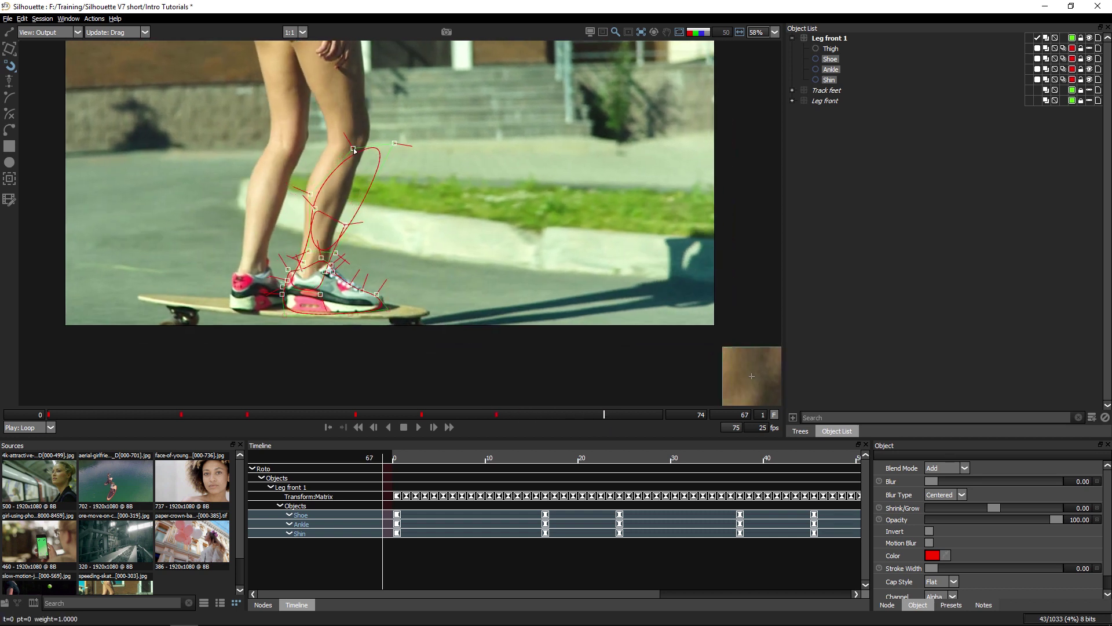
pyautogui.moveTo(405, 221); pyautogui.dragTo(370, 211)
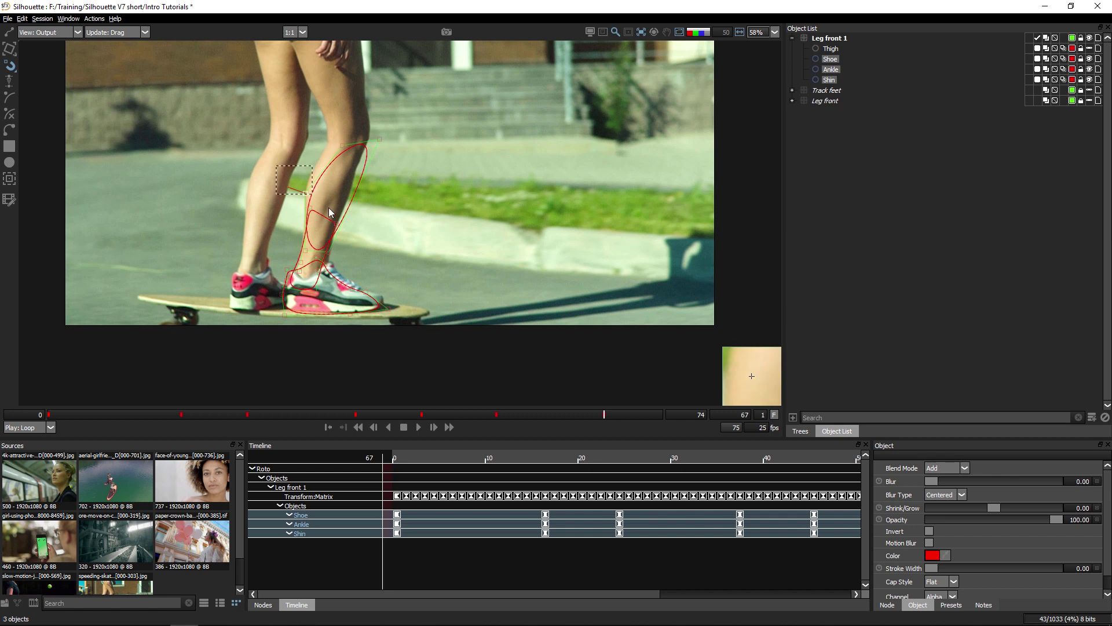
pyautogui.moveTo(276, 172); pyautogui.dragTo(341, 231)
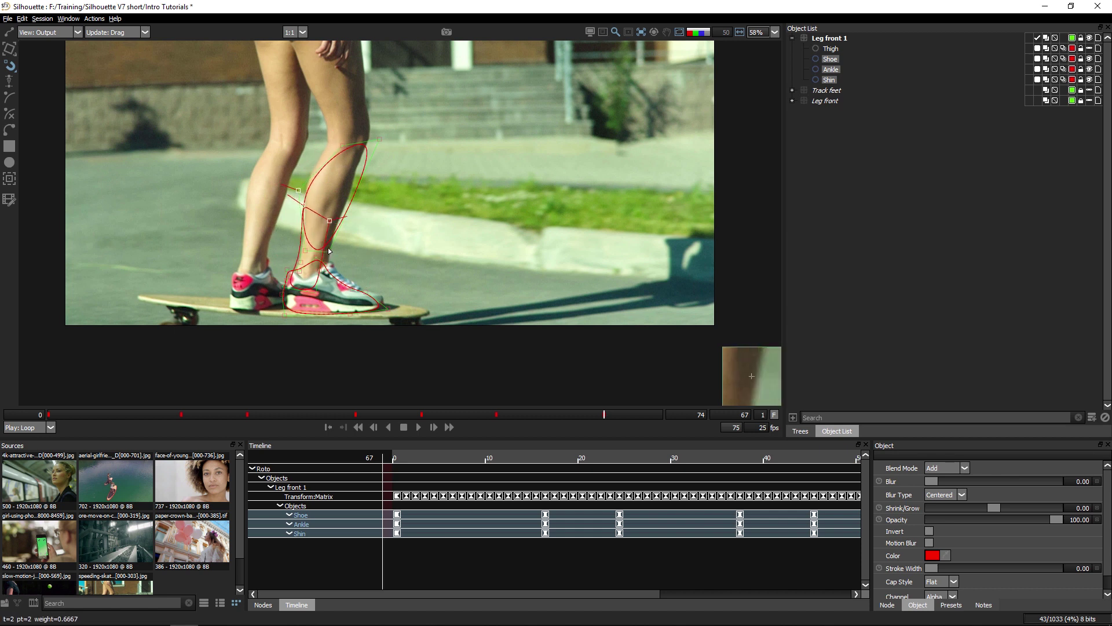
pyautogui.click(332, 146)
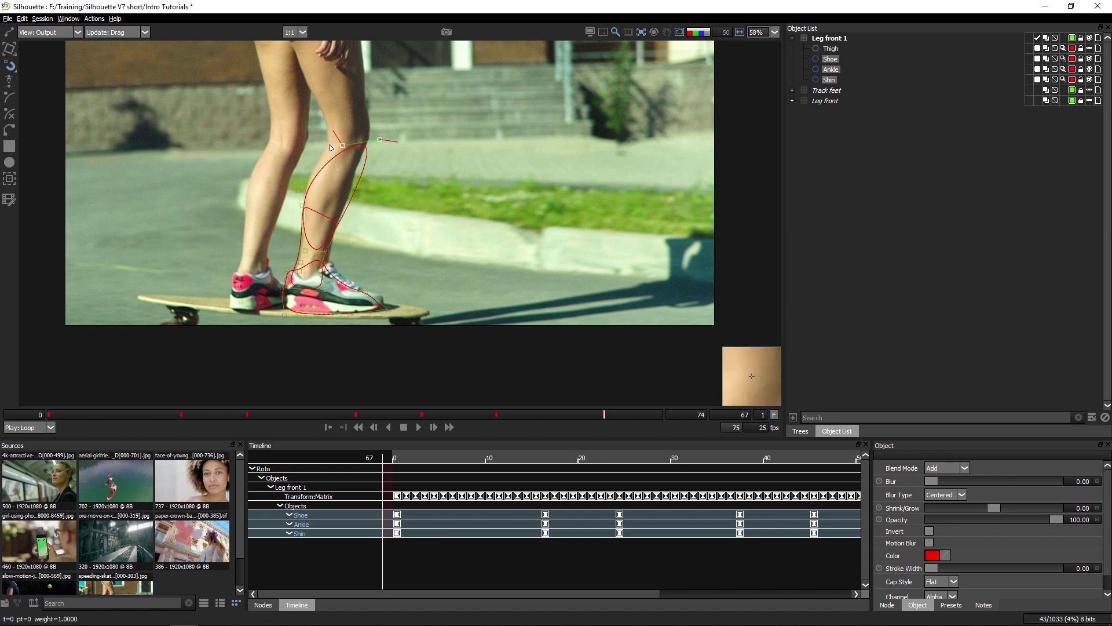
pyautogui.moveTo(329, 145); pyautogui.dragTo(372, 138)
# - Refine the shoe toe, heel and knee points at frame 67 with the standard Reshape tool
pyautogui.moveTo(457, 235); pyautogui.dragTo(385, 294)
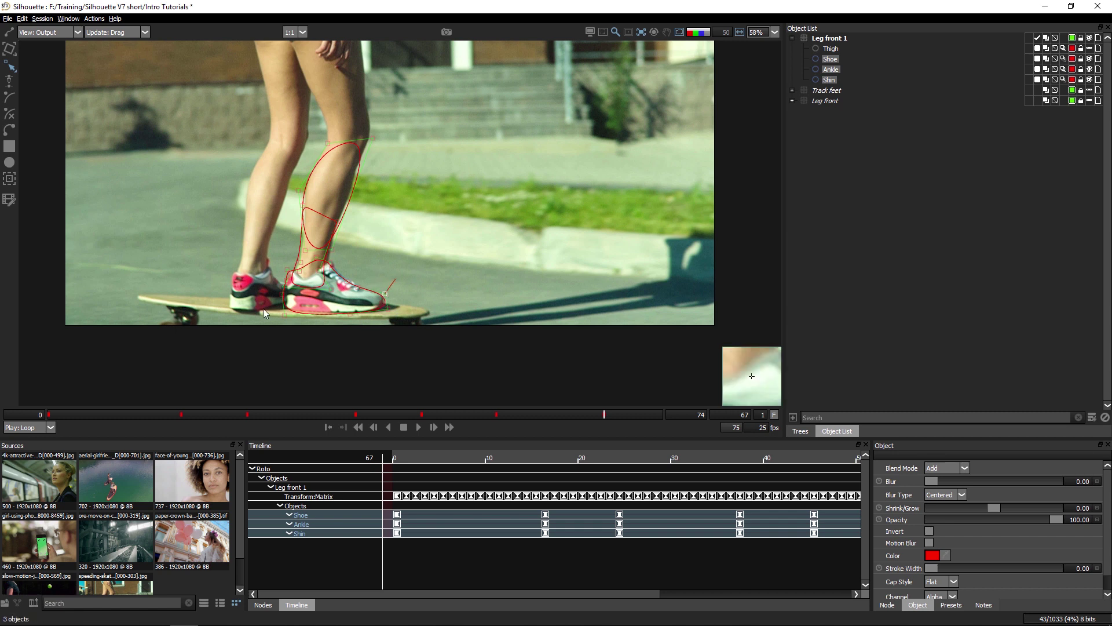
pyautogui.click(299, 264)
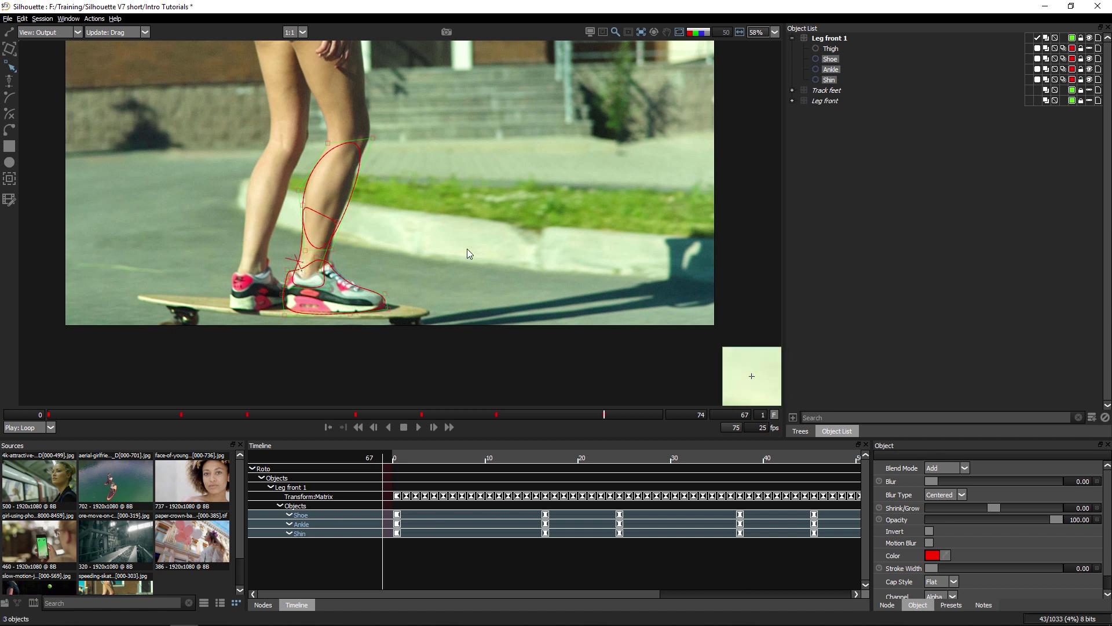
pyautogui.moveTo(373, 138); pyautogui.dragTo(370, 136)
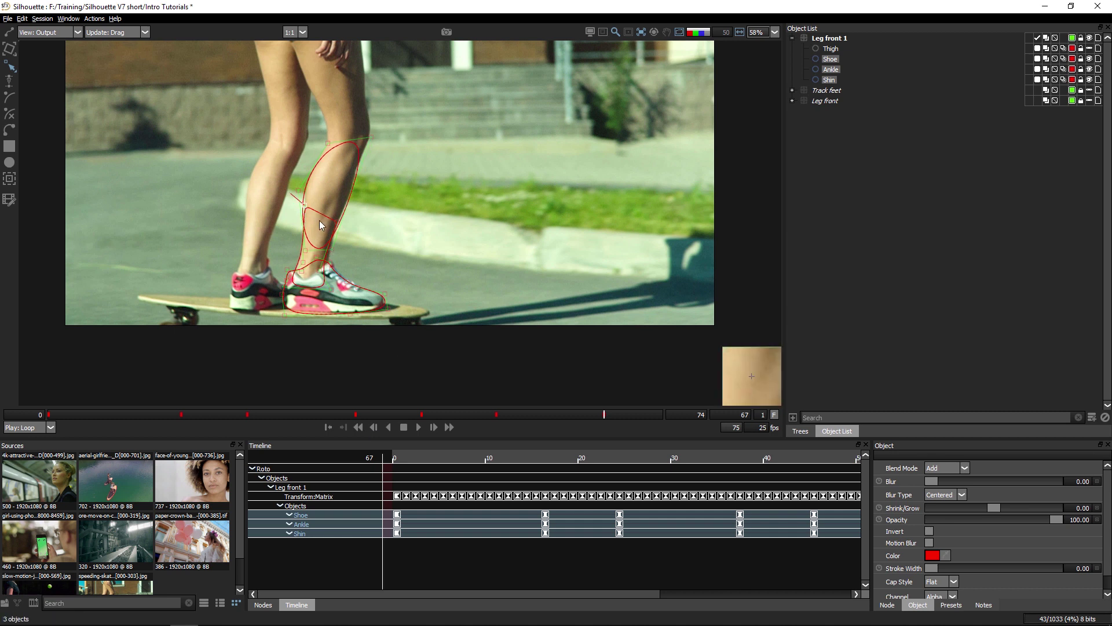
# - At frame 74, transform the Shoe, Ankle and Shin shapes together to line up with the knee and shoe
pyautogui.moveTo(604, 414); pyautogui.dragTo(698, 417)
pyautogui.press('t')
pyautogui.moveTo(467, 130); pyautogui.dragTo(483, 198)
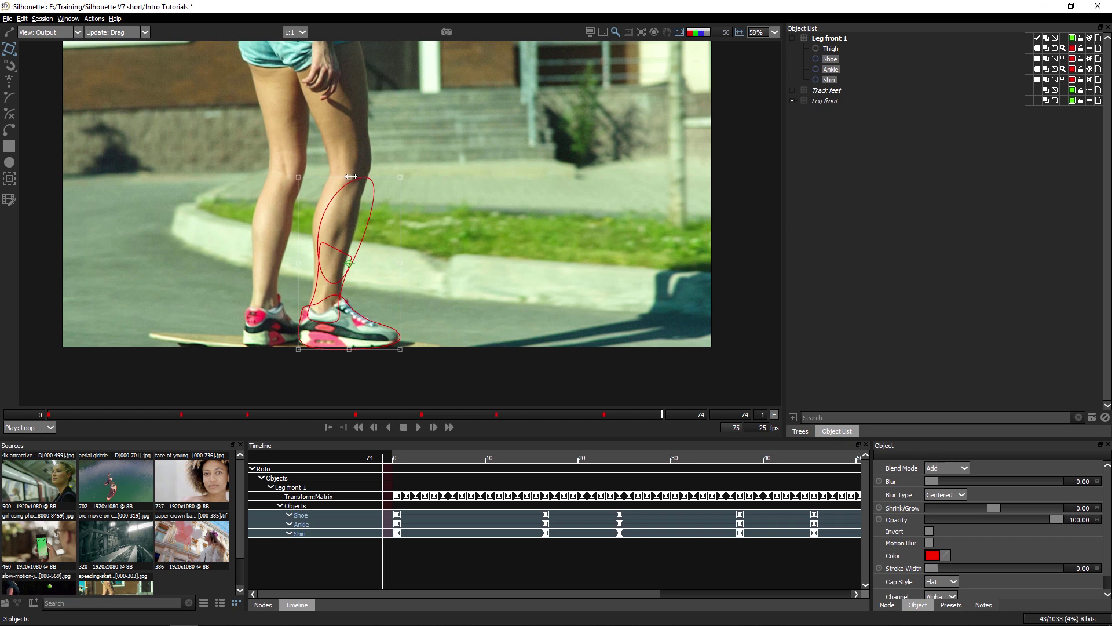
pyautogui.moveTo(350, 175); pyautogui.dragTo(341, 167)
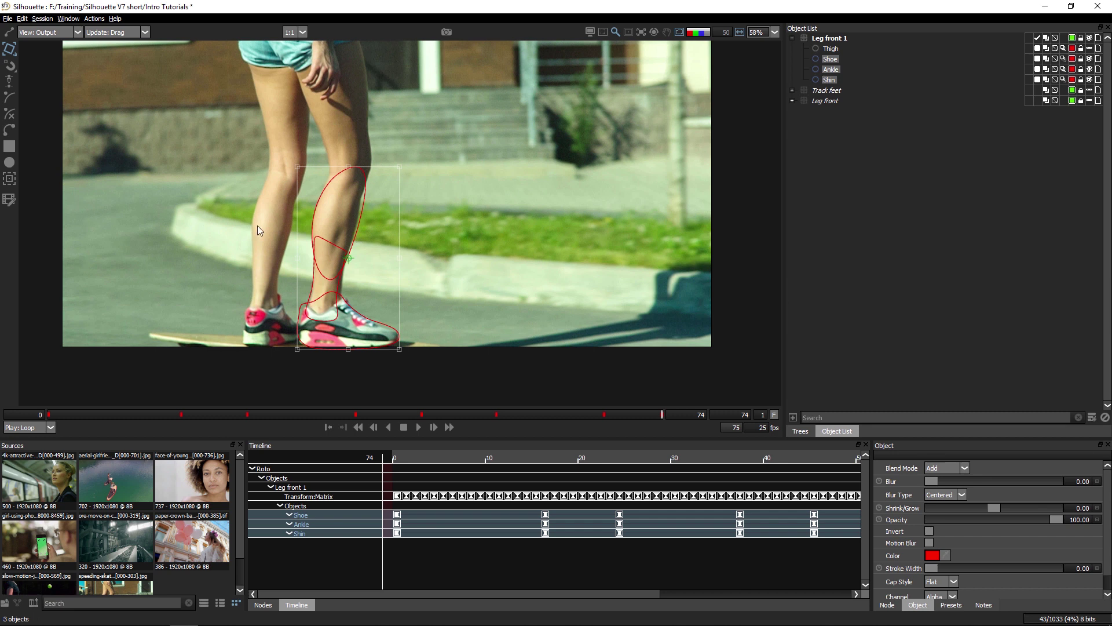
pyautogui.moveTo(348, 350); pyautogui.dragTo(352, 353)
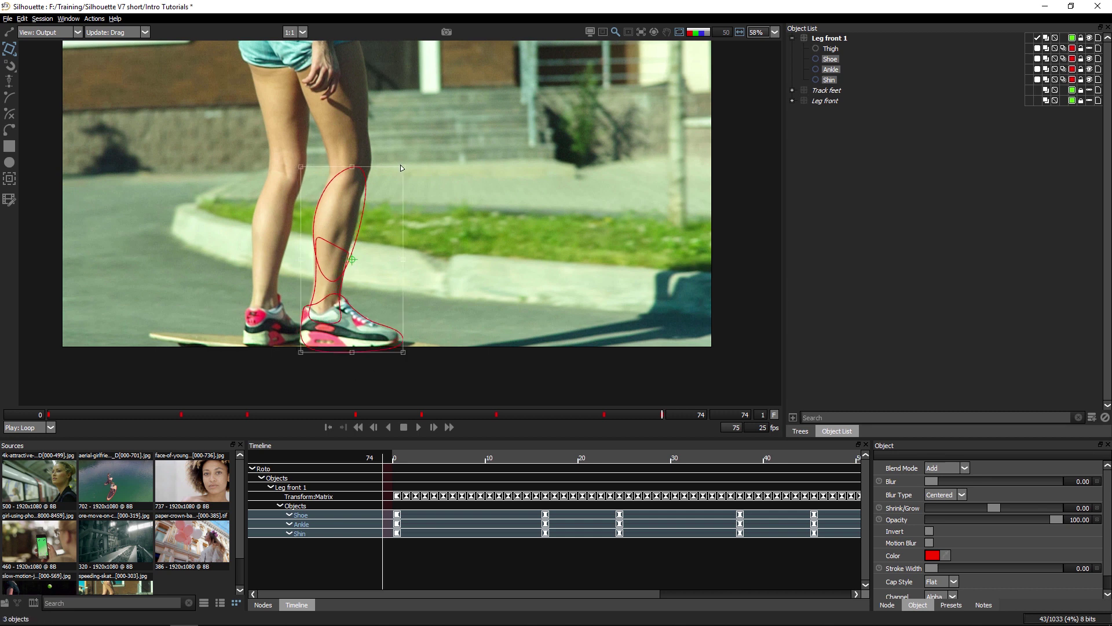
# - Refine the shin outline and the toe of the Shoe shape at frame 74 with the Reshape tool
pyautogui.moveTo(353, 240); pyautogui.dragTo(341, 305)
pyautogui.press('r')
pyautogui.click(393, 340)
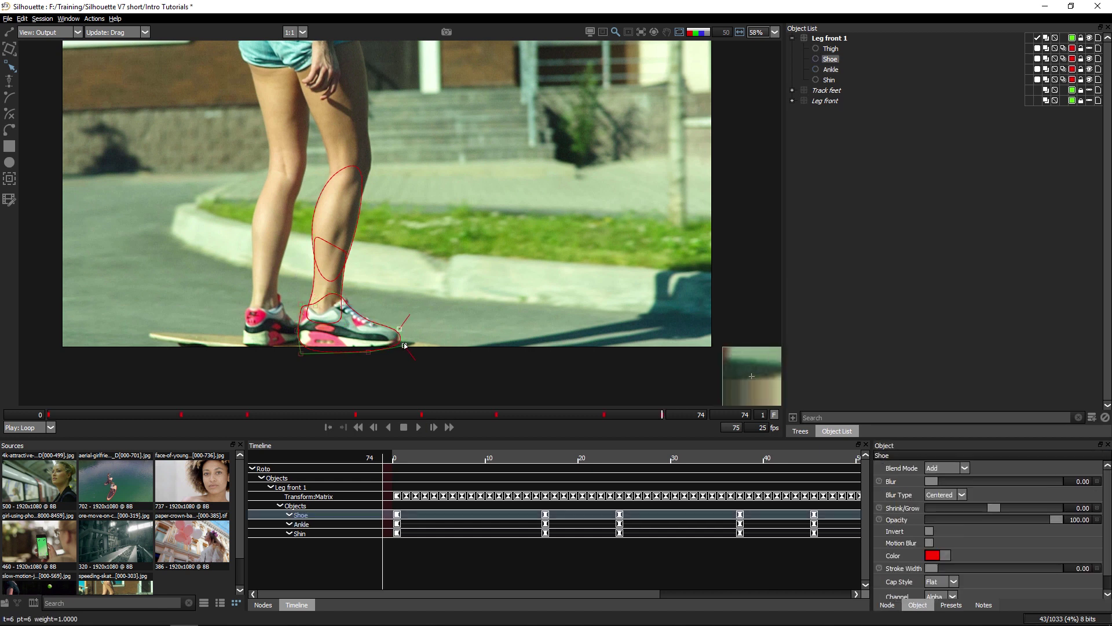
# - Play back the front leg roto from the first frame to review it and select the Thigh shape
pyautogui.press('Home')
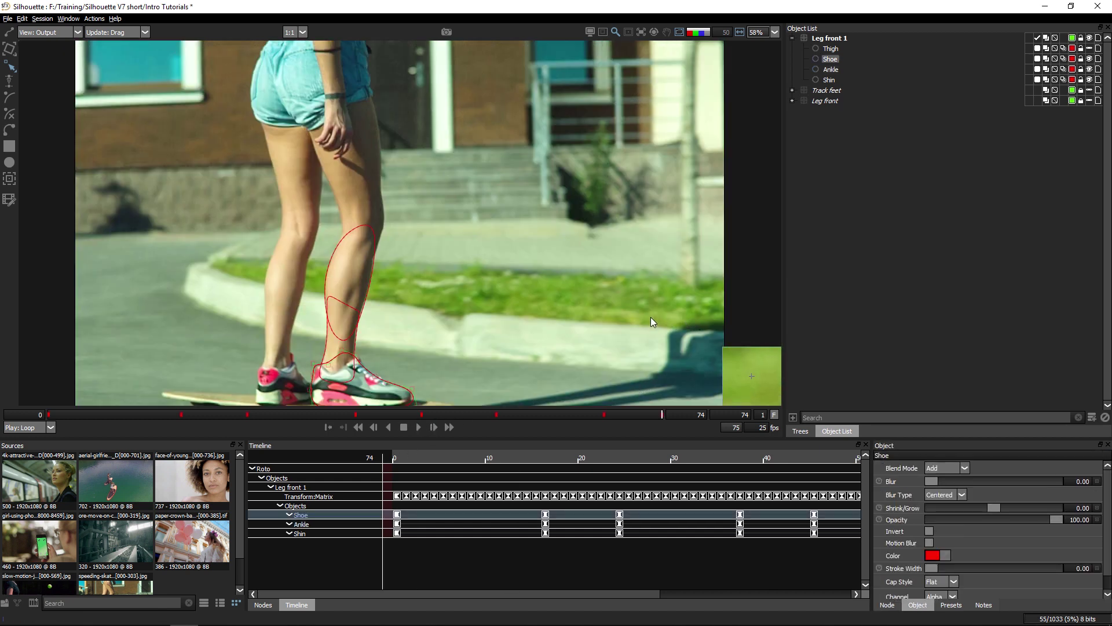
pyautogui.press('a')
pyautogui.click(419, 427)
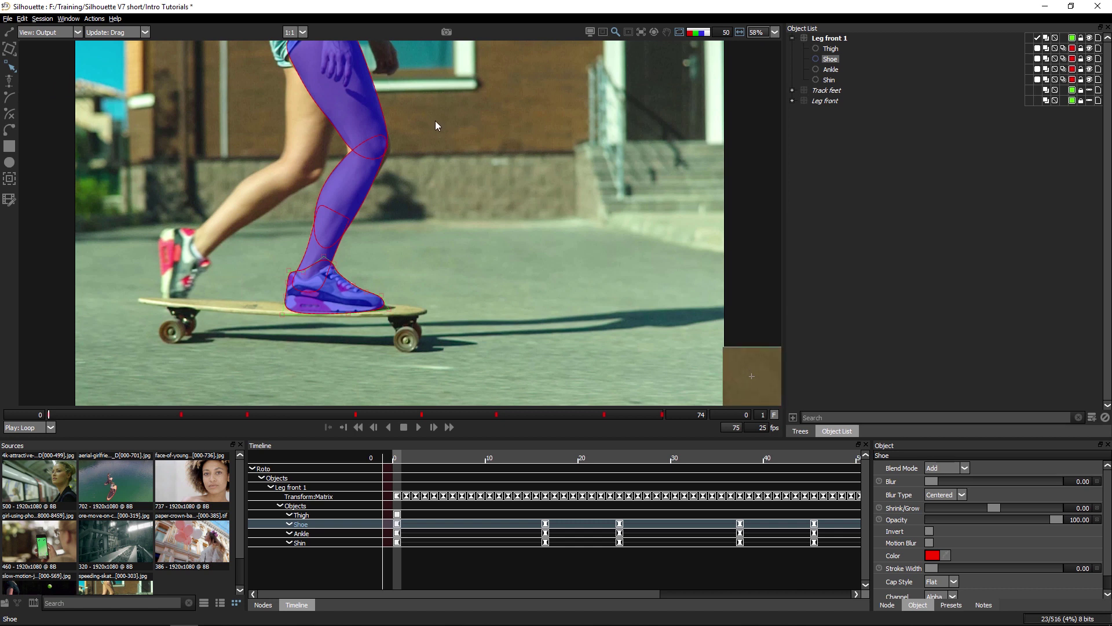
pyautogui.click(383, 118)
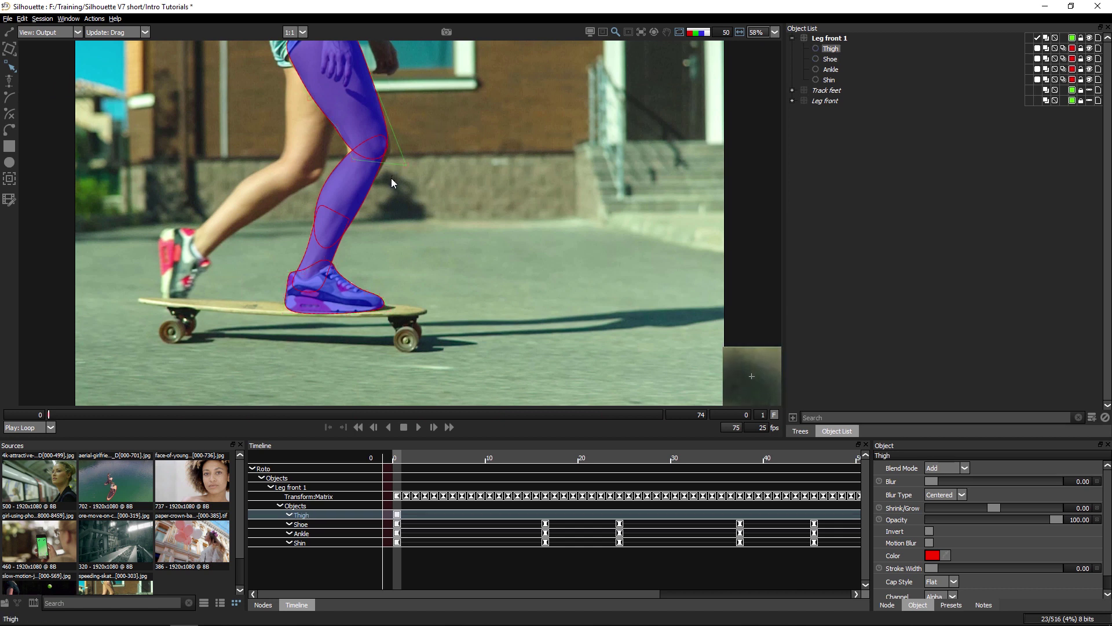
# - Draw a closed X-Spline shape around the skateboard's rear wheel and truck at frame 0
pyautogui.click(159, 321)
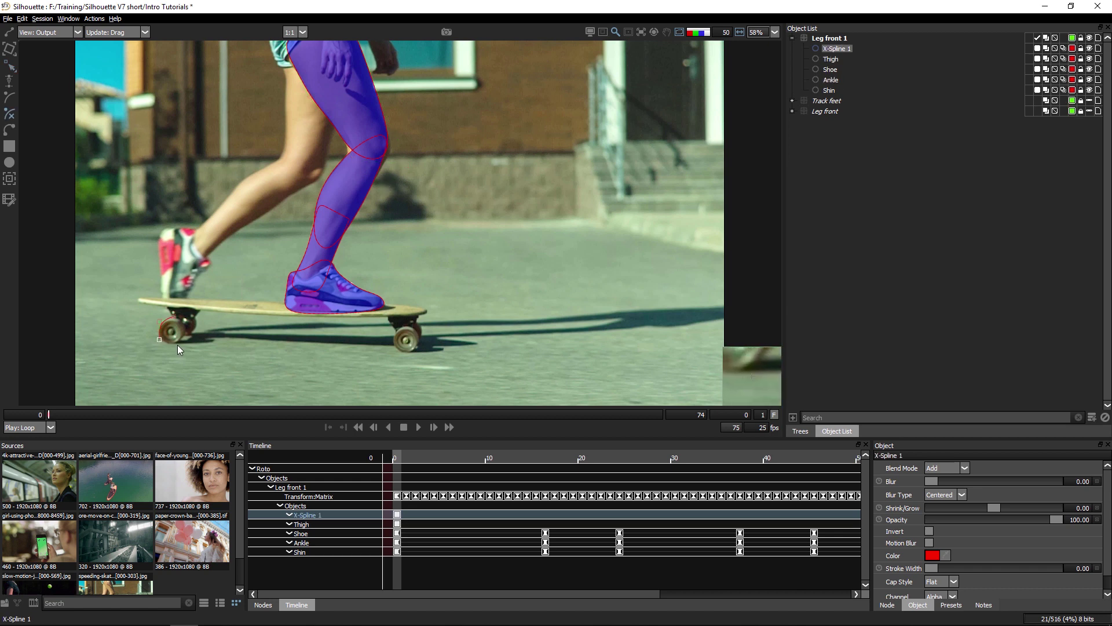
pyautogui.click(178, 346)
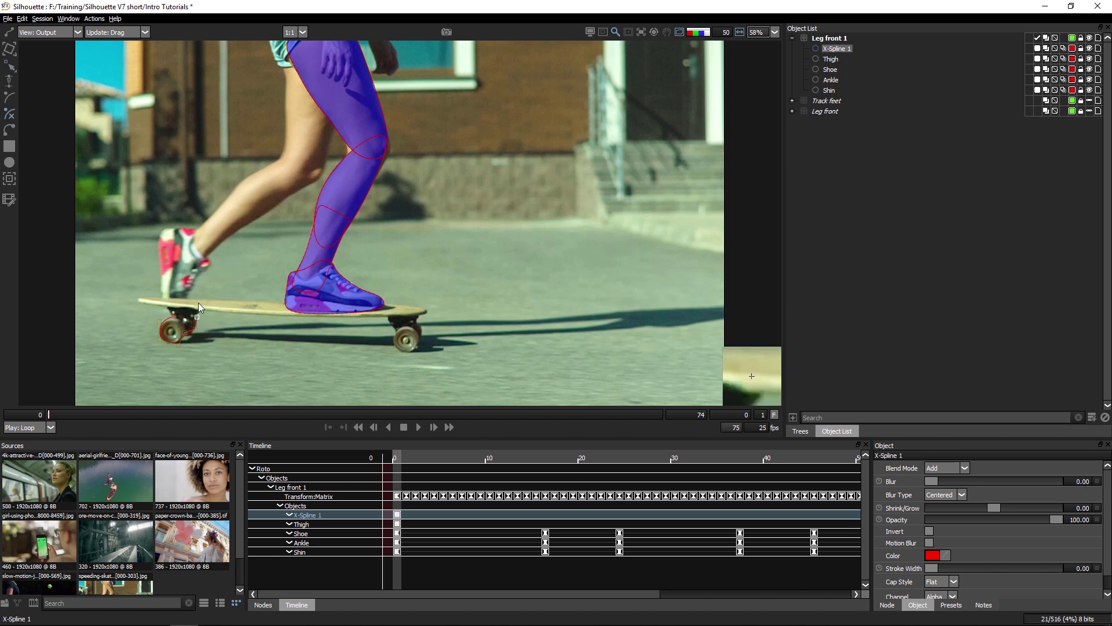
pyautogui.click(174, 316)
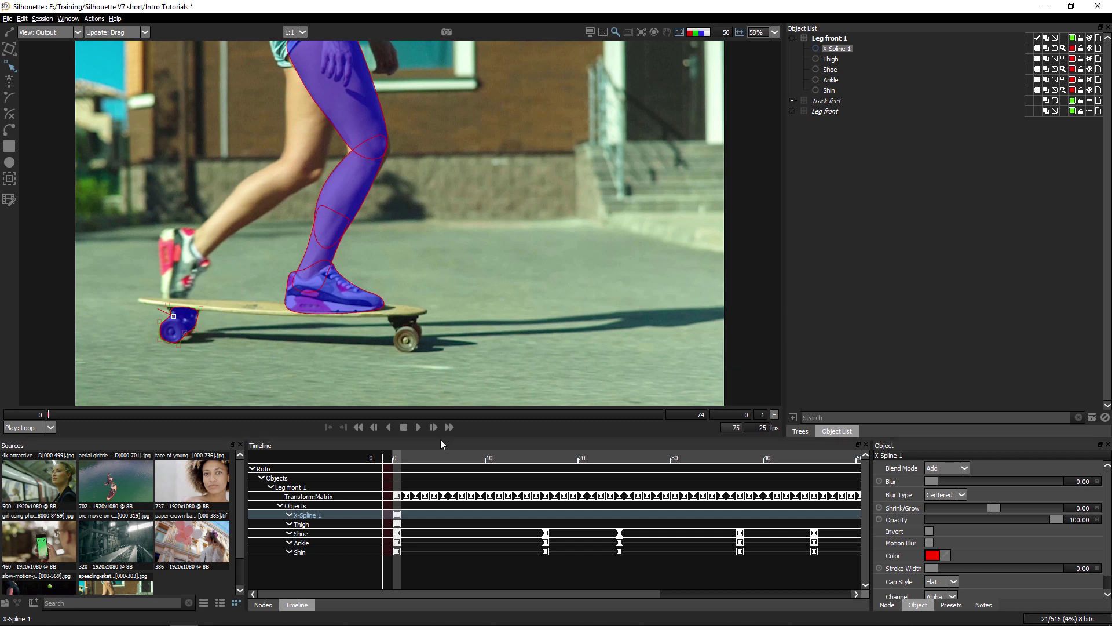
# - Select the points around the rear wheel in X-Spline 1 and extract them as a separate shape
pyautogui.press('i')
pyautogui.moveTo(349, 253); pyautogui.dragTo(449, 287)
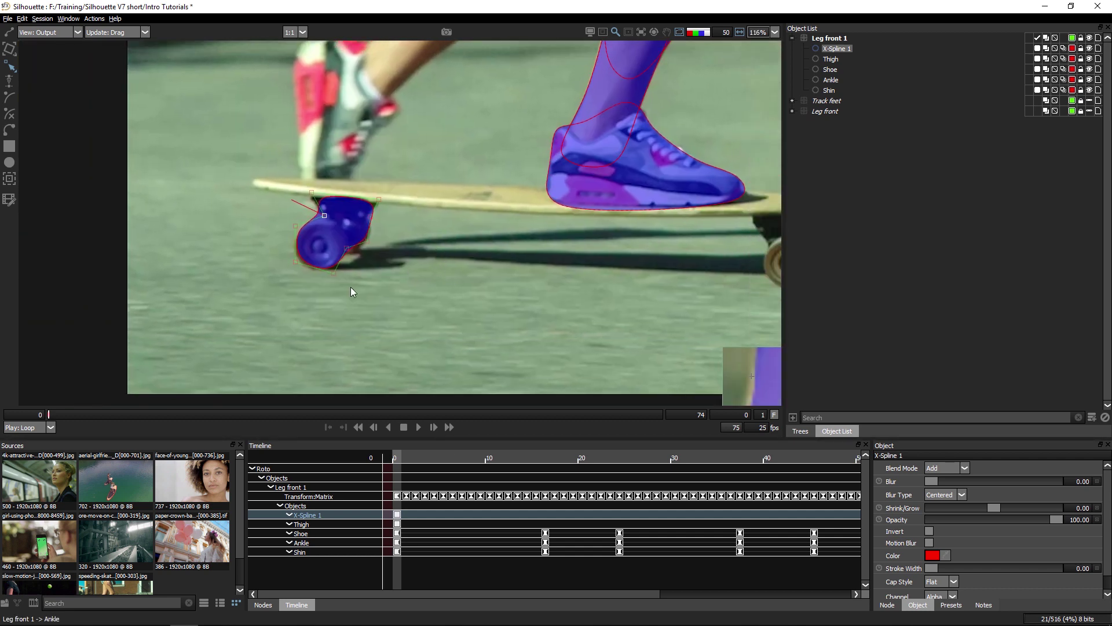
pyautogui.moveTo(351, 287); pyautogui.dragTo(272, 209)
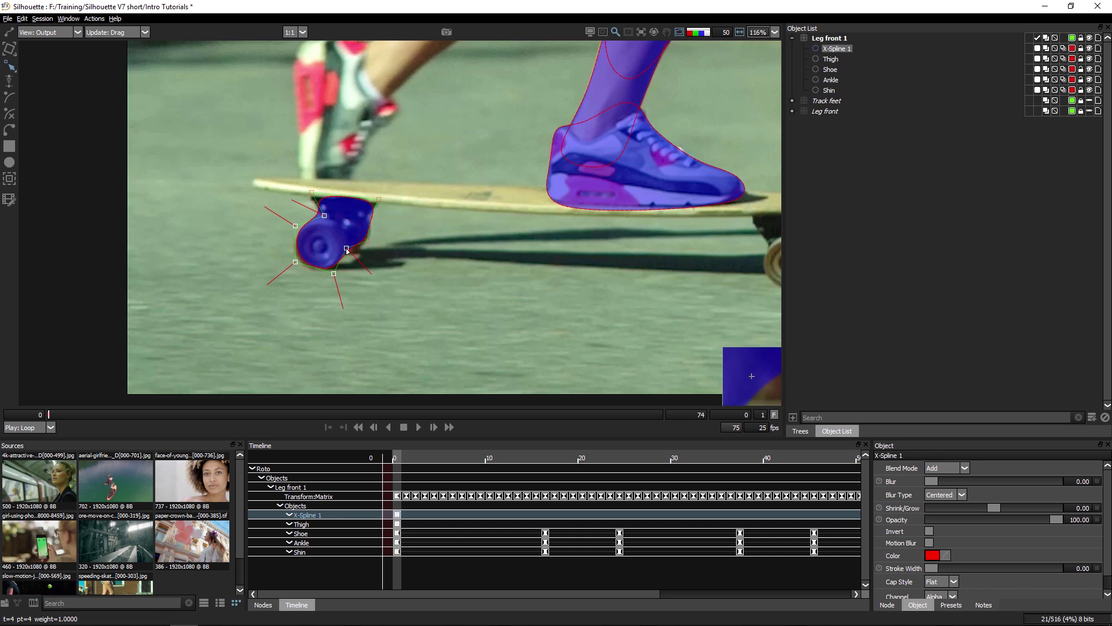
pyautogui.rightClick(347, 248)
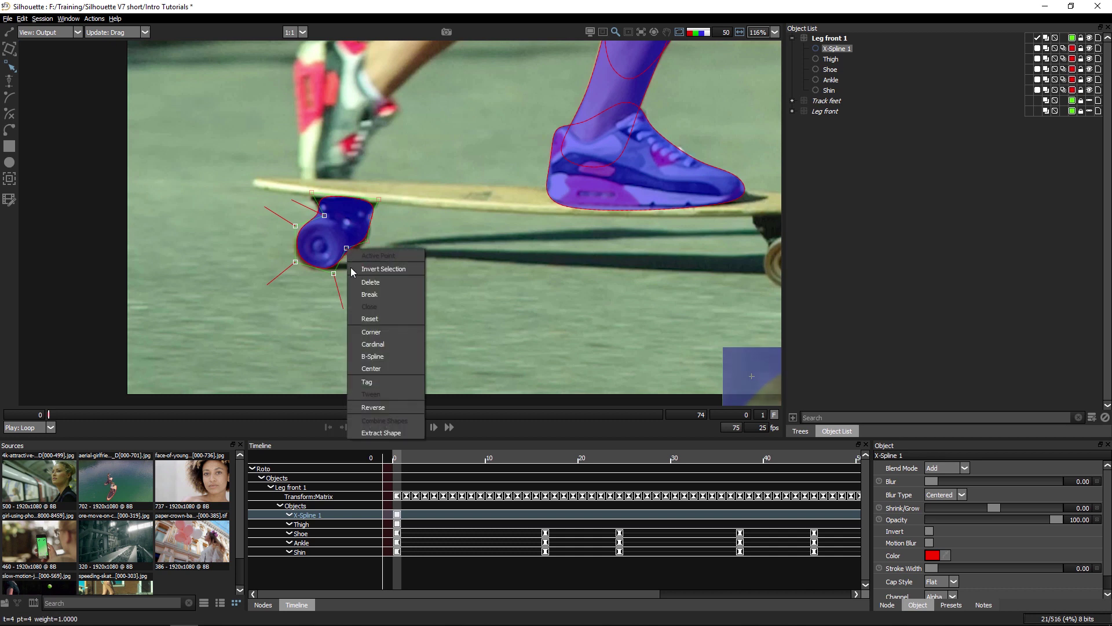
pyautogui.click(394, 430)
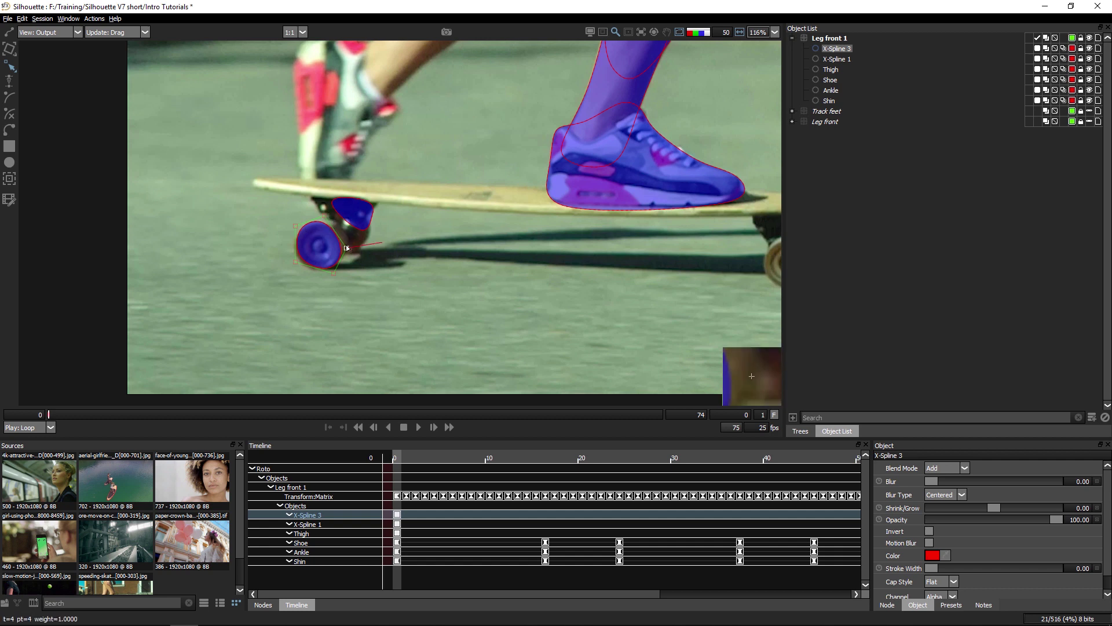
# - Move and reweight the points of the X-Spline 1 shape to cover the skateboard's rear truck
pyautogui.click(325, 216)
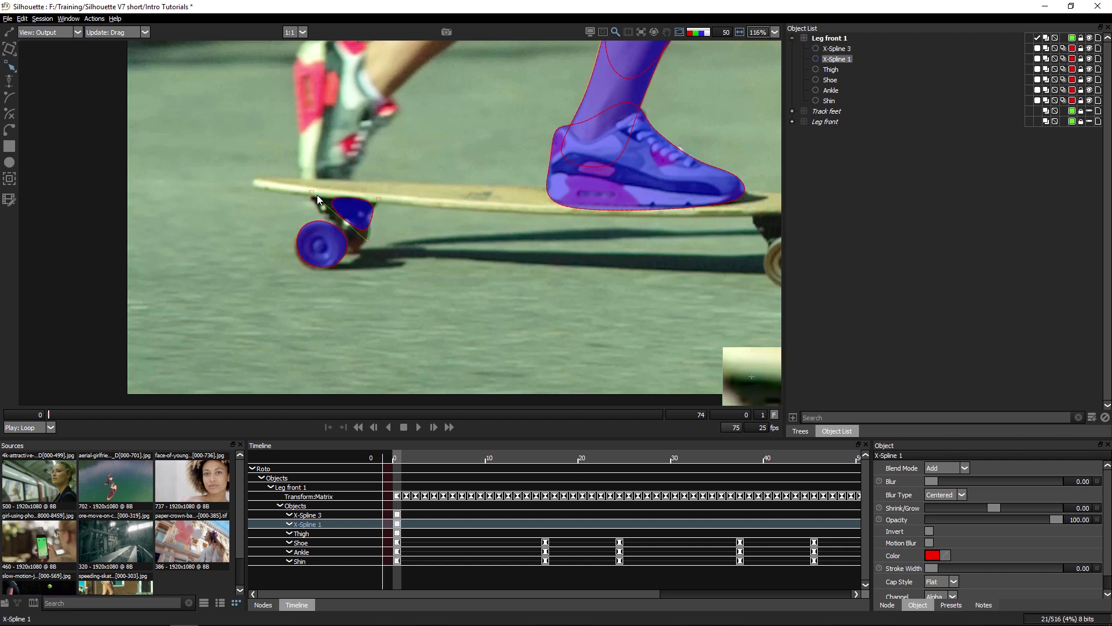
pyautogui.moveTo(314, 193); pyautogui.dragTo(290, 190)
pyautogui.moveTo(366, 239); pyautogui.dragTo(360, 268)
pyautogui.moveTo(286, 186)
pyautogui.mouseDown()
pyautogui.moveTo(262, 187)
pyautogui.moveTo(285, 184)
pyautogui.mouseUp()
pyautogui.click(379, 200)
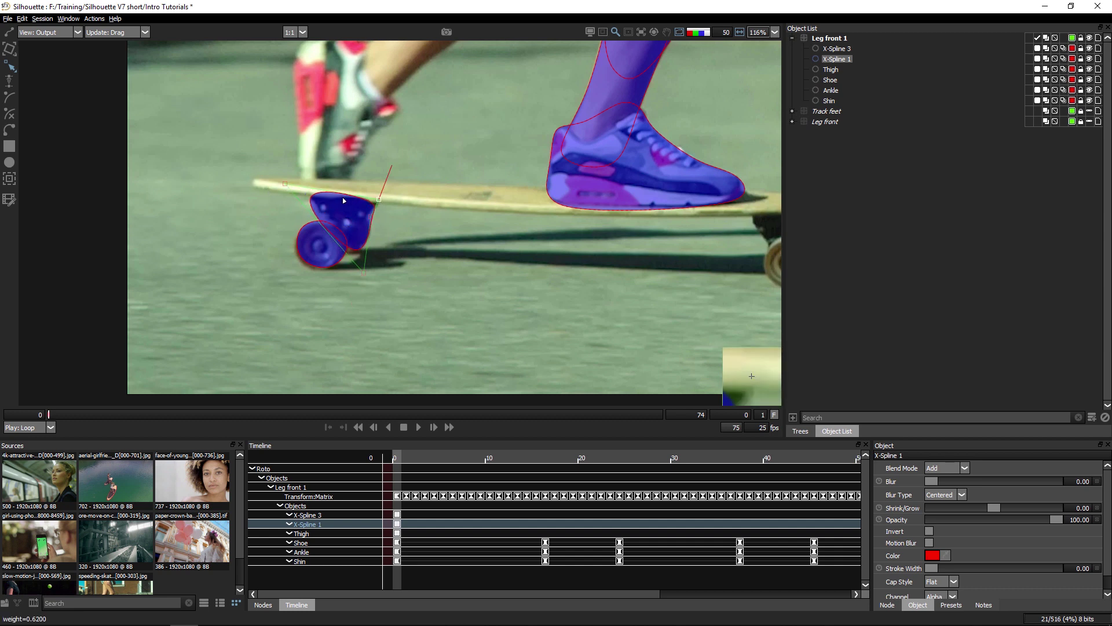
pyautogui.moveTo(361, 272); pyautogui.dragTo(361, 279)
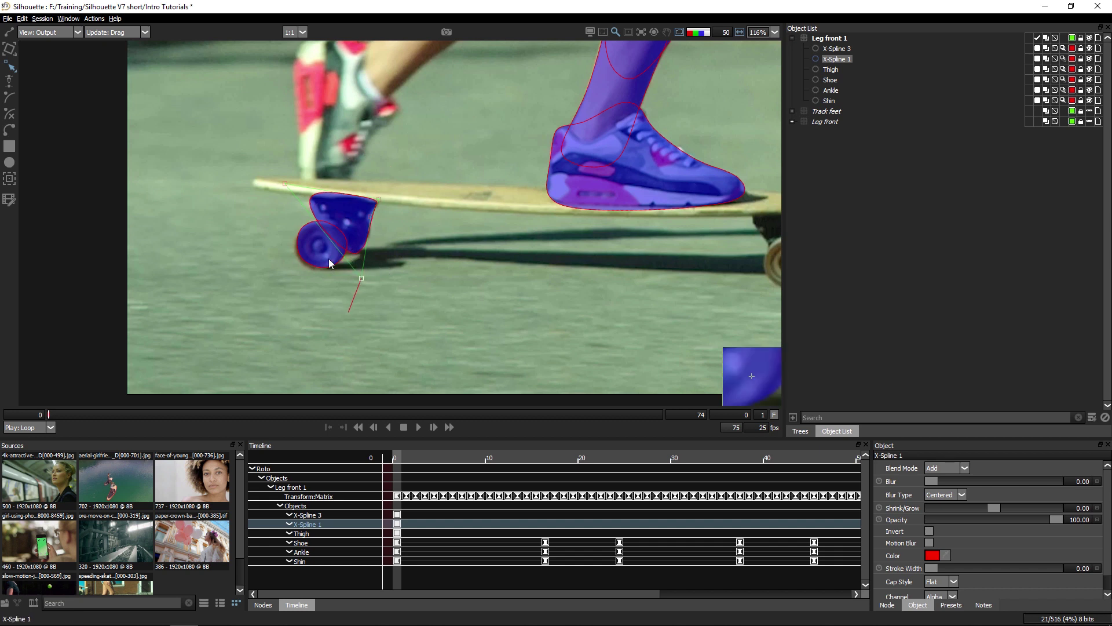
# - Adjust the lower points of the X-Spline 3 shape so it follows the rear wheel's outline
pyautogui.click(327, 259)
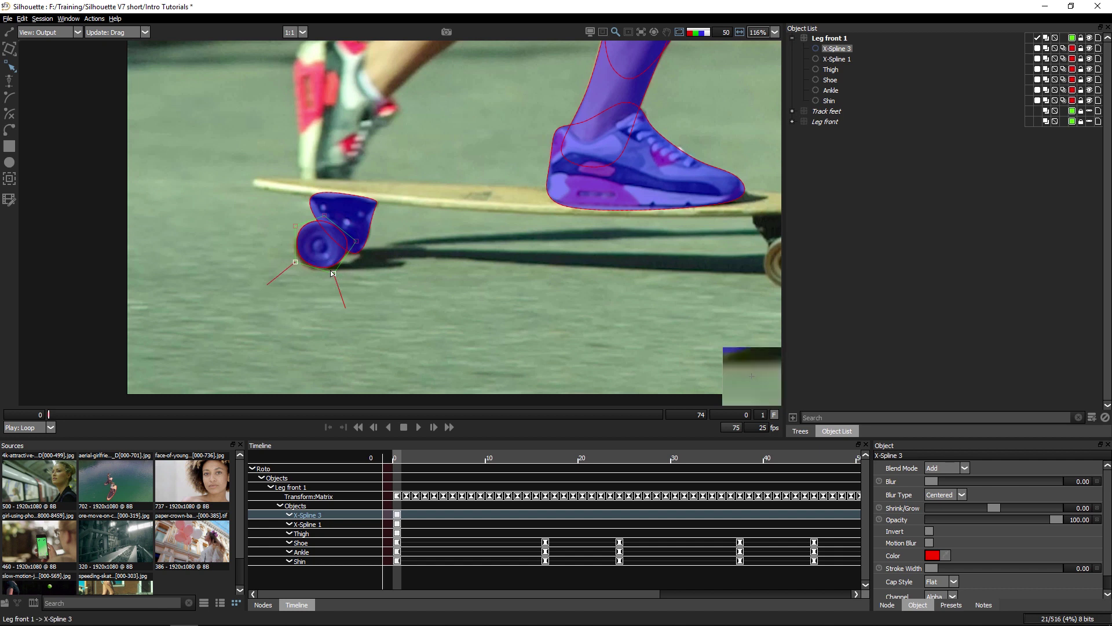
pyautogui.moveTo(329, 275); pyautogui.dragTo(340, 307)
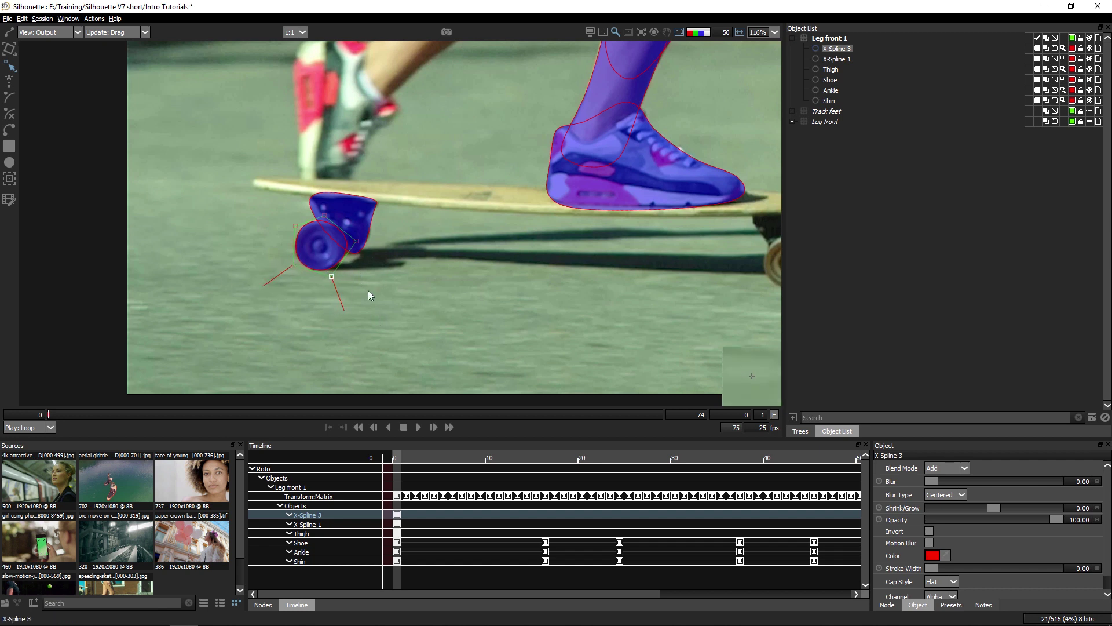
pyautogui.rightClick(335, 276)
pyautogui.click(397, 378)
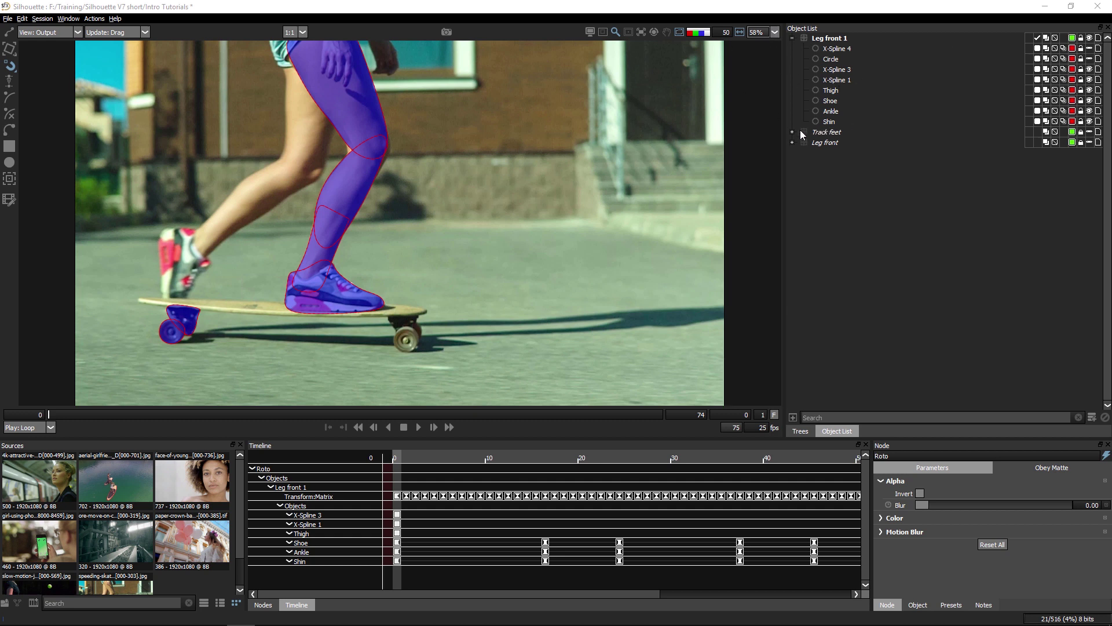
# - Make the X-Spline 4 and Circle shapes on the back shoe visible and select the Circle shape
pyautogui.click(1090, 48)
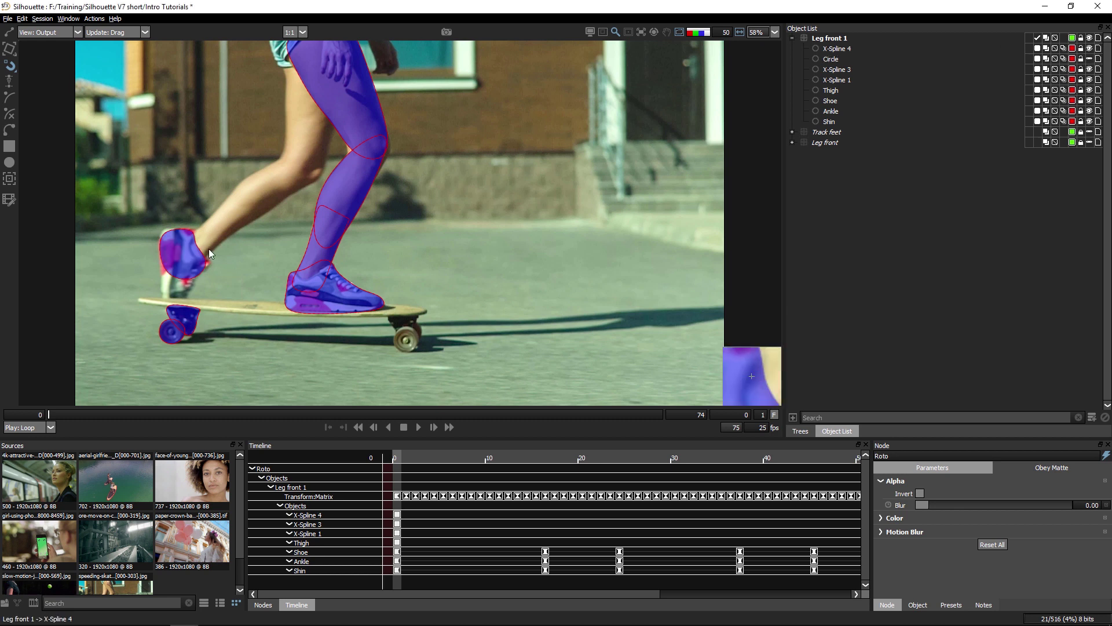
pyautogui.click(1091, 59)
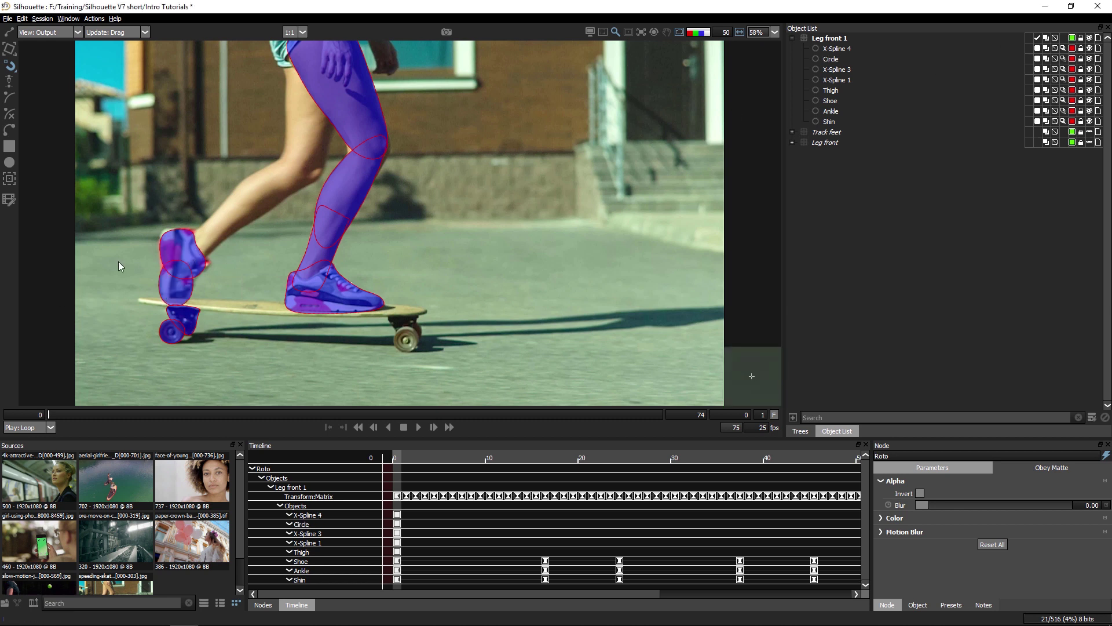
pyautogui.scroll(1, 320, 337)
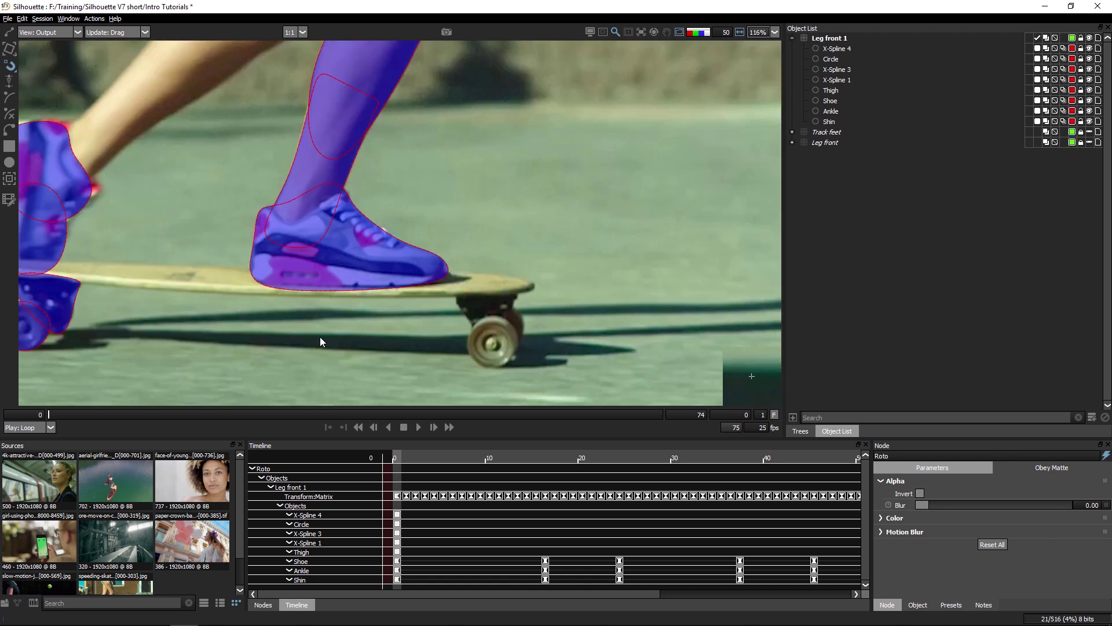
pyautogui.moveTo(234, 326); pyautogui.dragTo(593, 399)
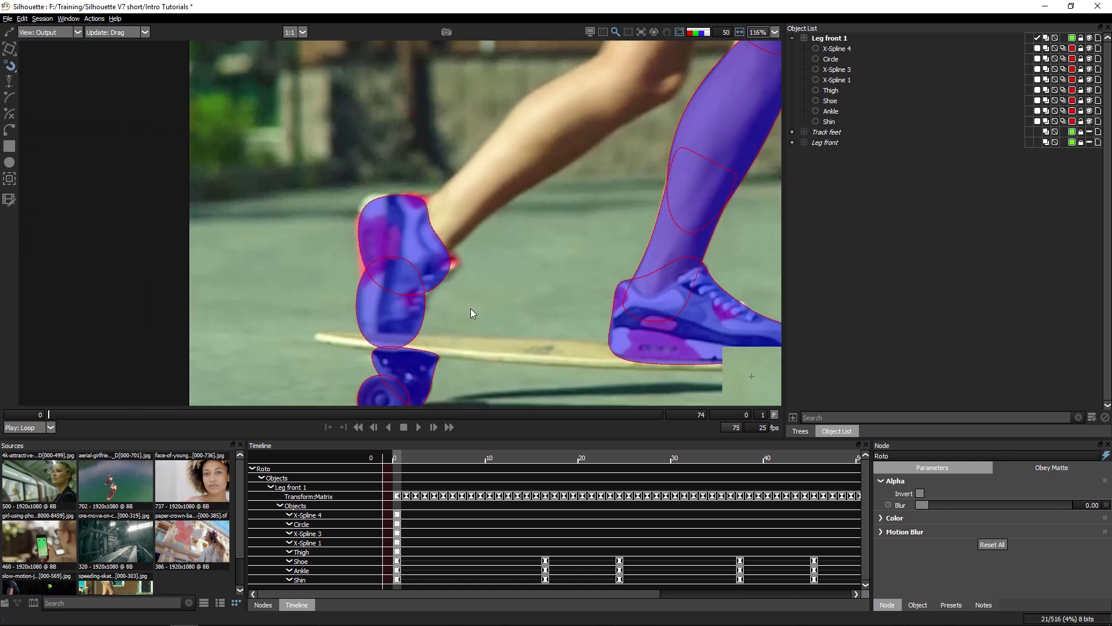
pyautogui.click(422, 318)
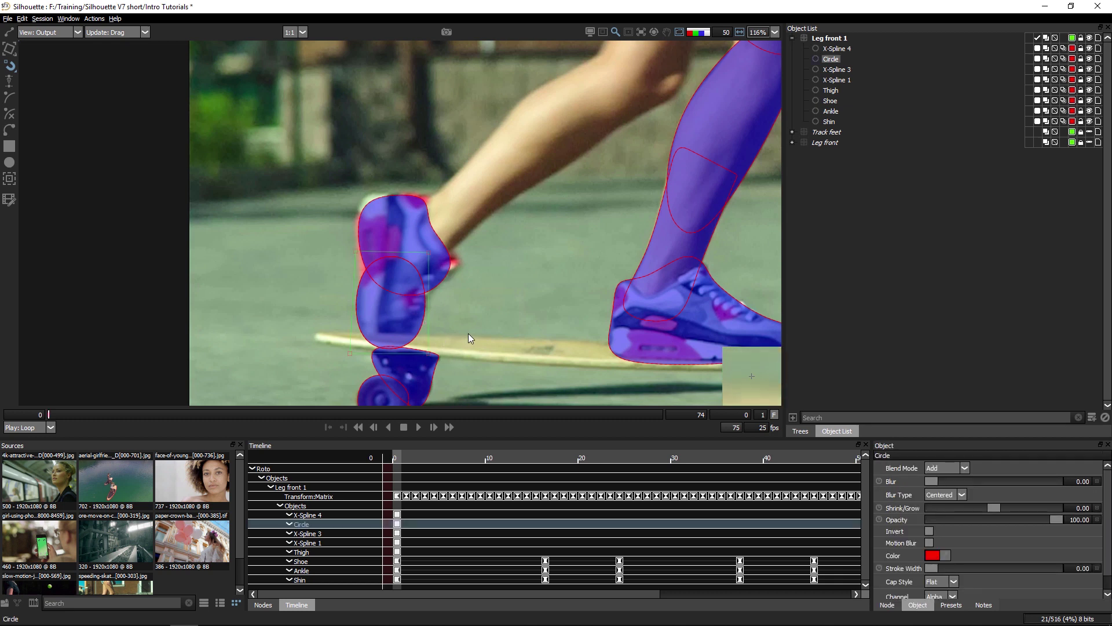
# - Select the lower points of the Circle and X-Spline 4 shapes on the back shoe and combine the two shapes
pyautogui.moveTo(468, 333); pyautogui.dragTo(266, 367)
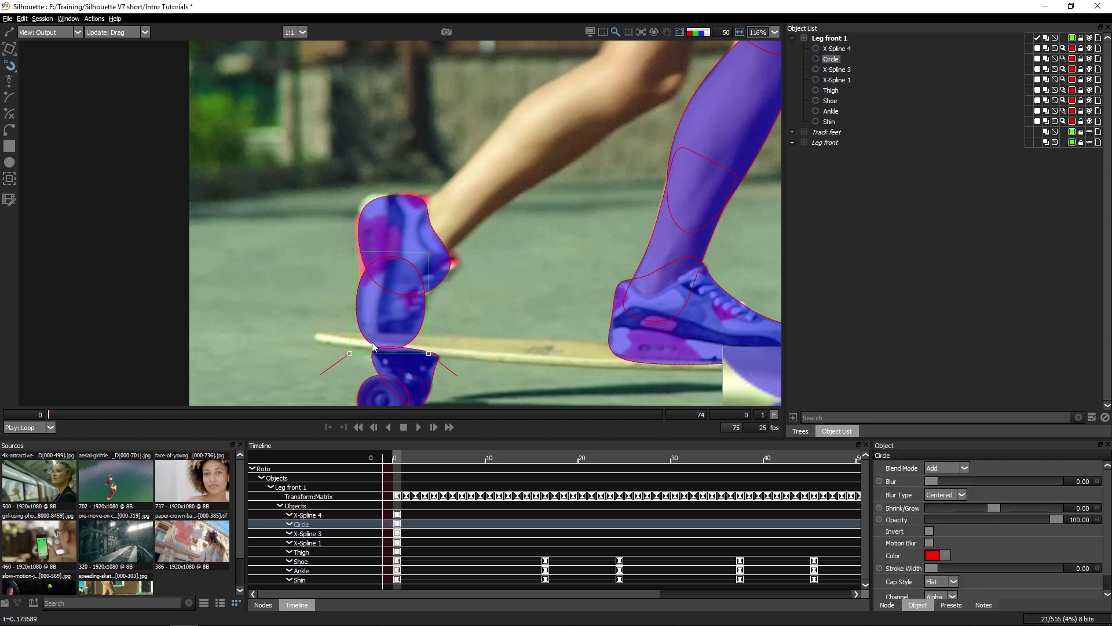
pyautogui.keyDown('shift'); pyautogui.click(447, 276); pyautogui.keyUp('shift')
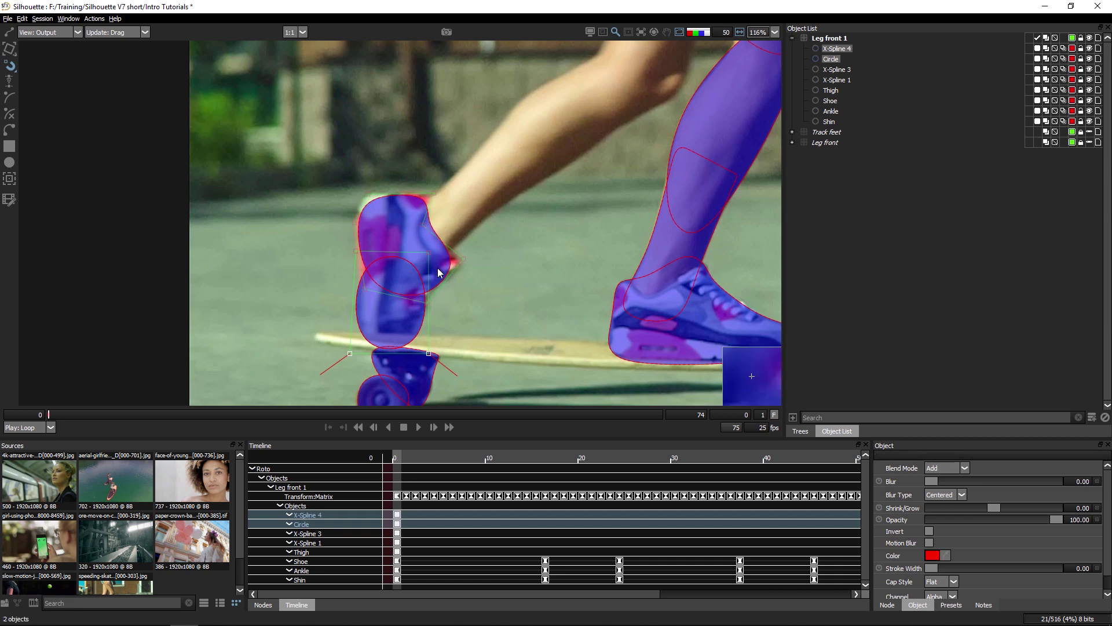
pyautogui.click(449, 312)
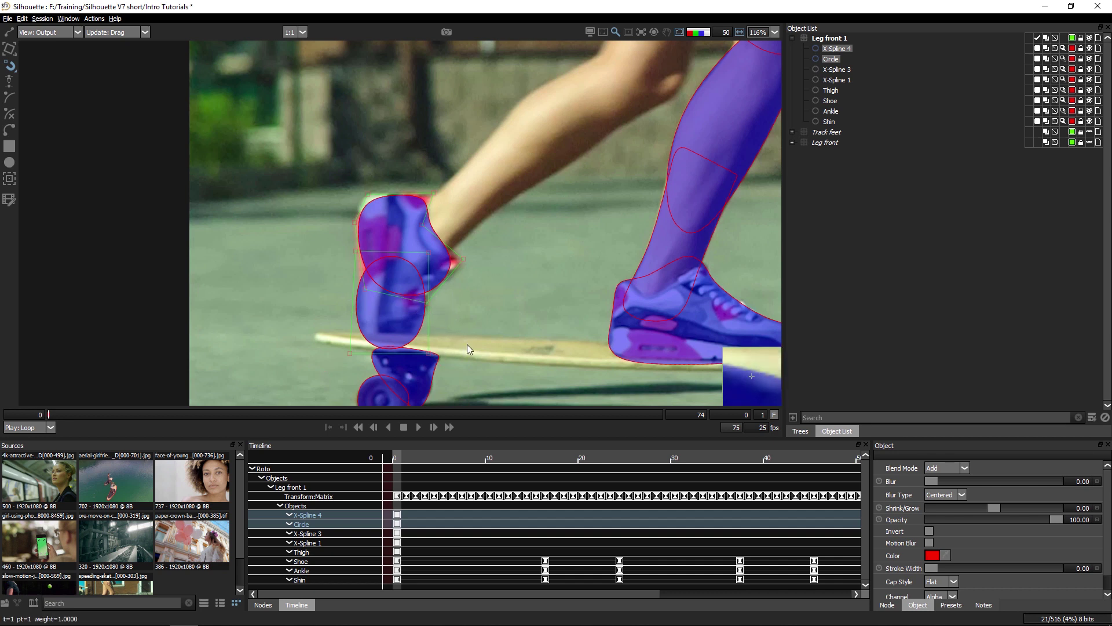
pyautogui.moveTo(457, 314); pyautogui.dragTo(328, 282)
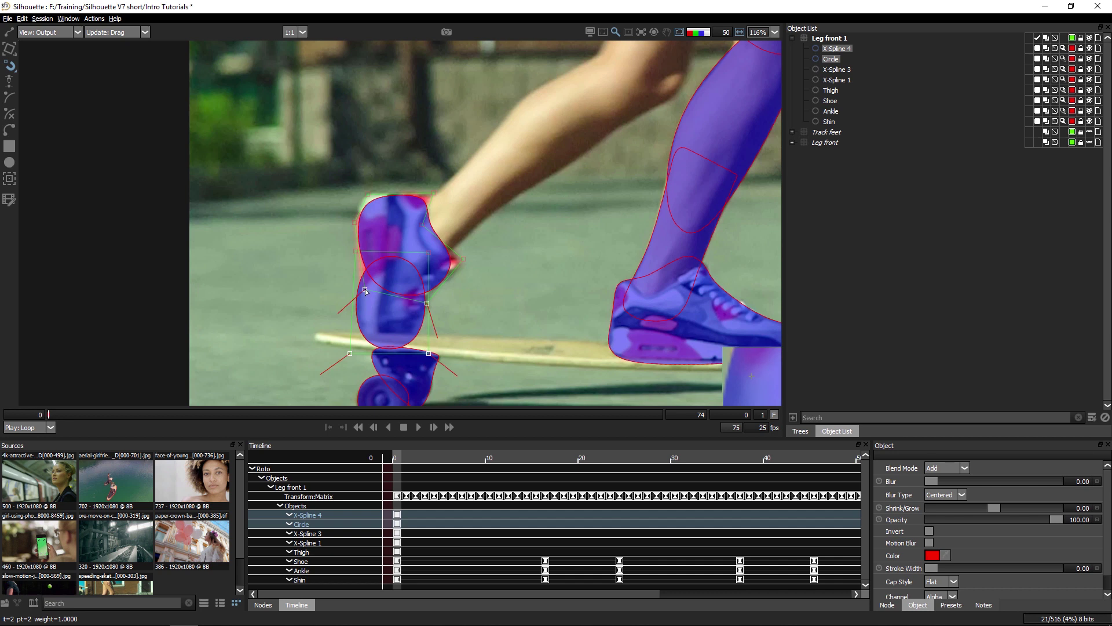
pyautogui.rightClick(365, 291)
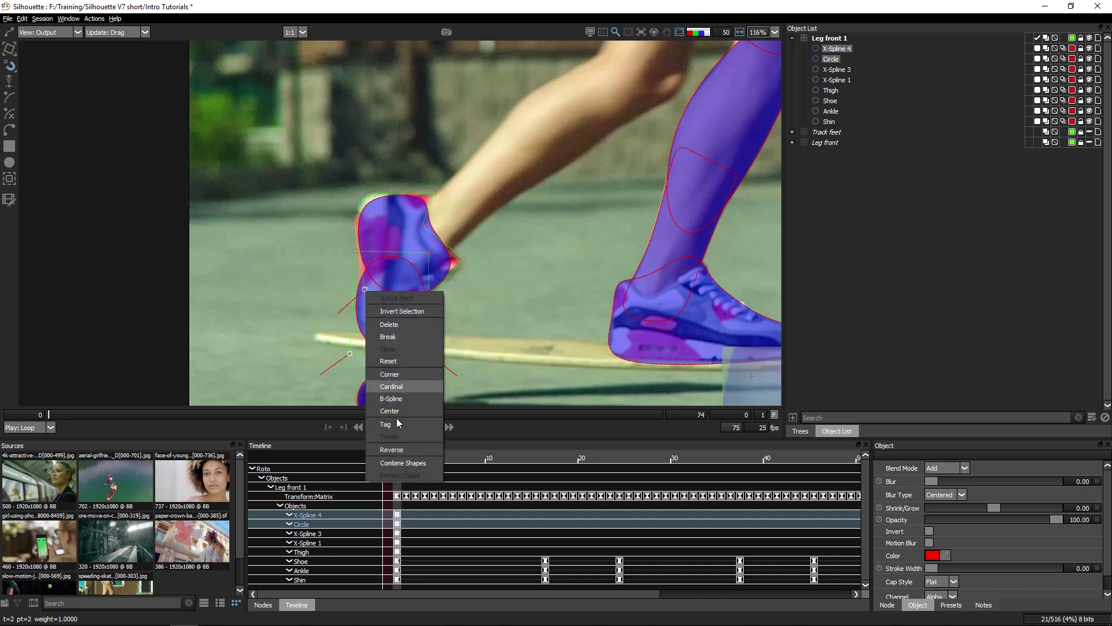
pyautogui.click(419, 462)
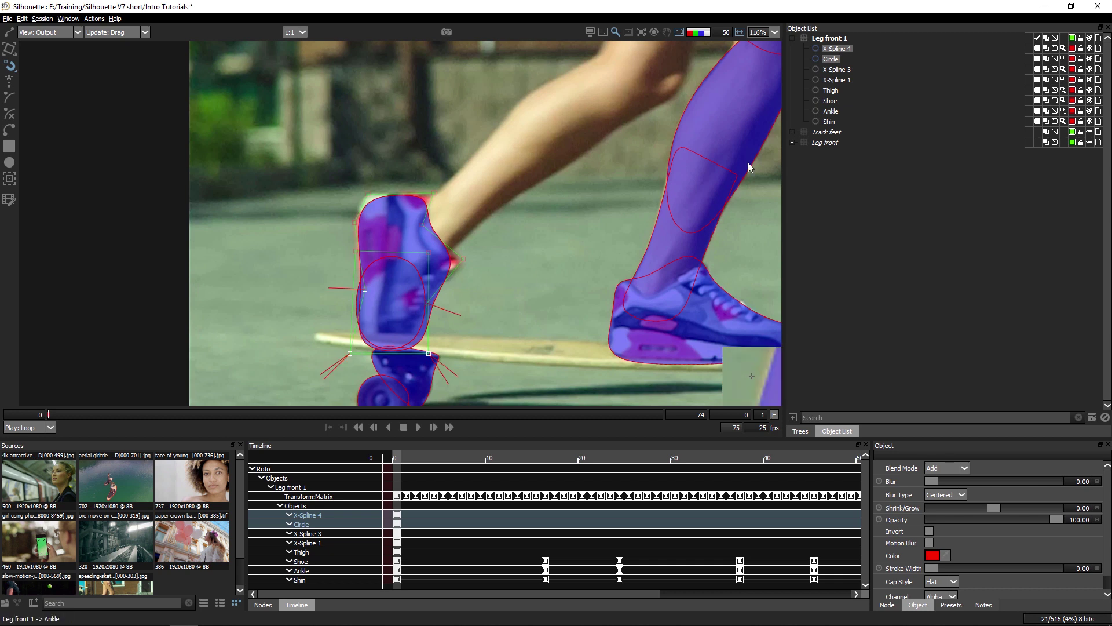
# - Hide the leftover Circle shape and select the combined X-Spline 4 shape on the back shoe
pyautogui.click(964, 102)
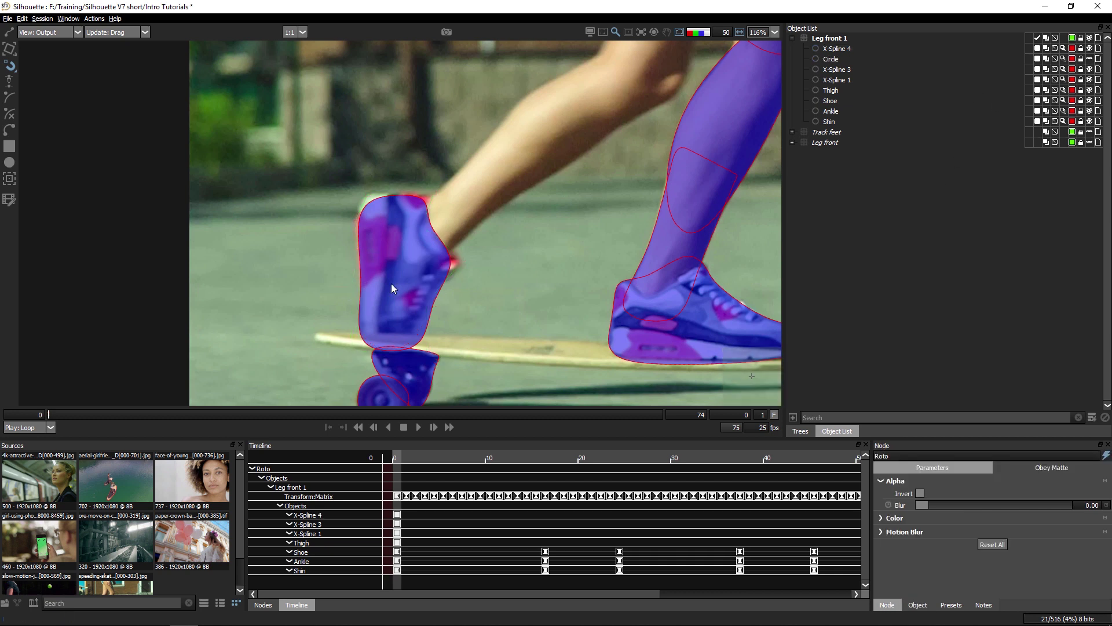
pyautogui.click(427, 317)
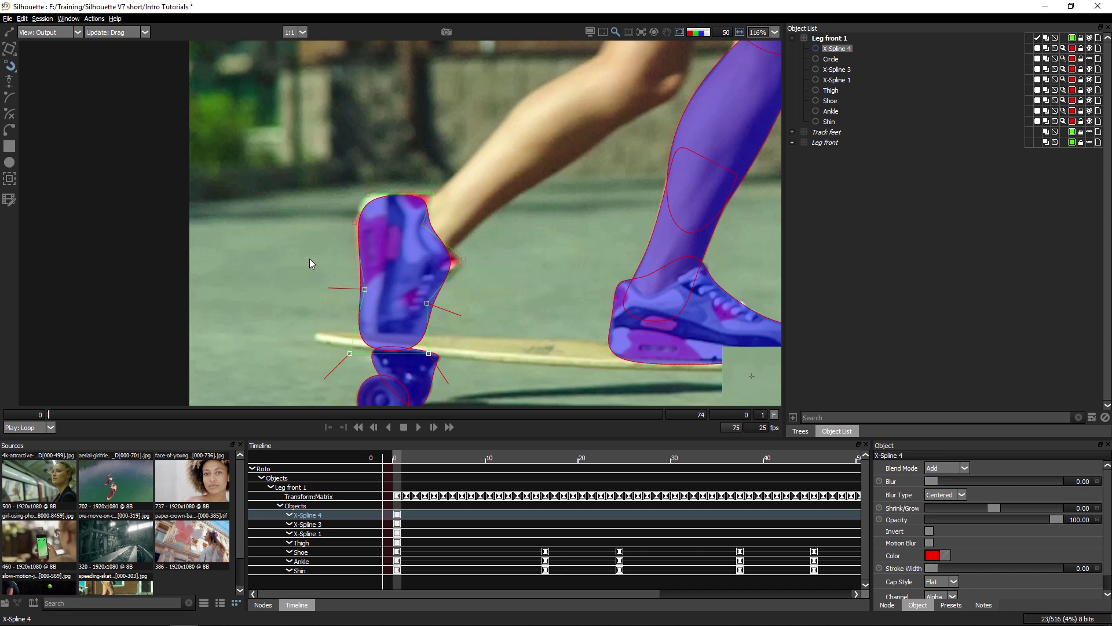
pyautogui.press('f')
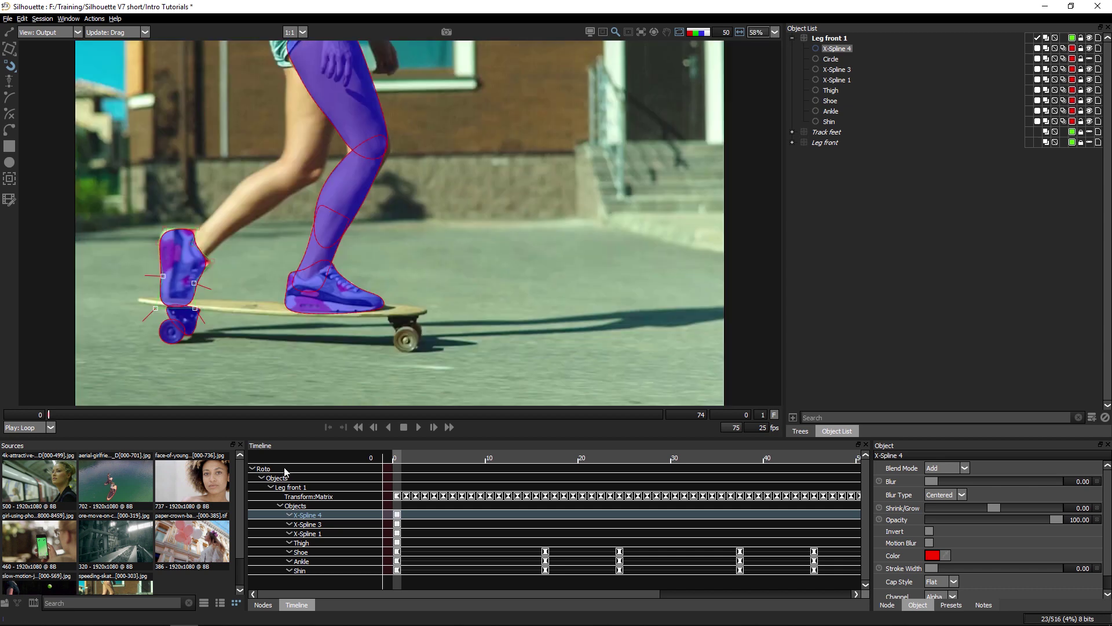